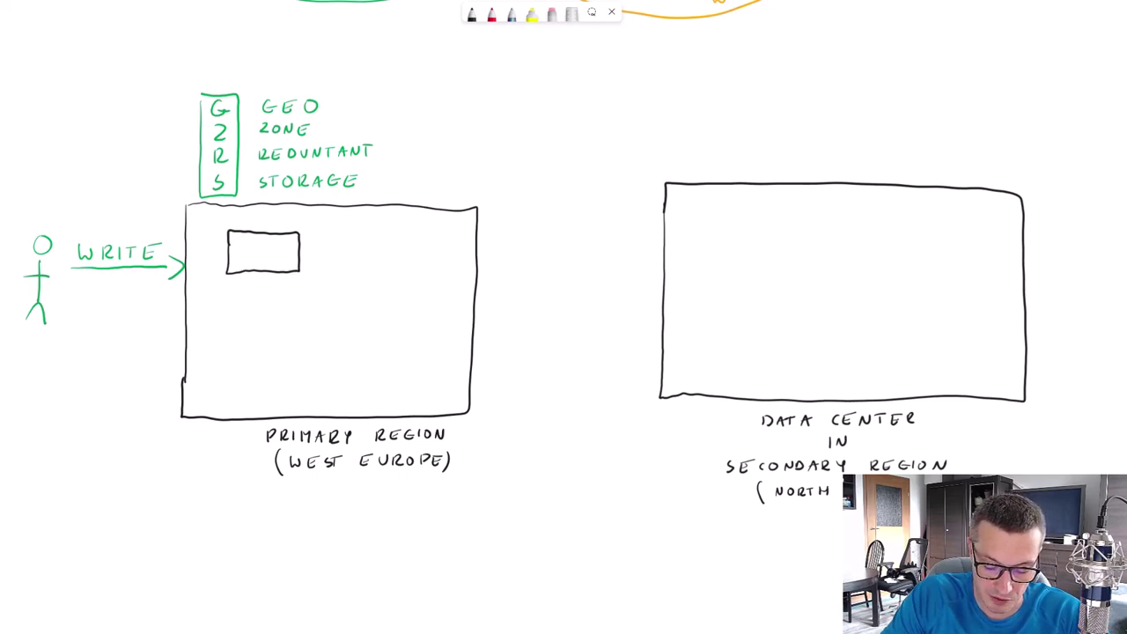
- Draw two more small boxes inside the Primary Region rectangle and label the three boxes AZ1, AZ2 and AZ3
{"action": "left_click_drag", "start_coordinate": [370, 229], "coordinate": [370, 272]}
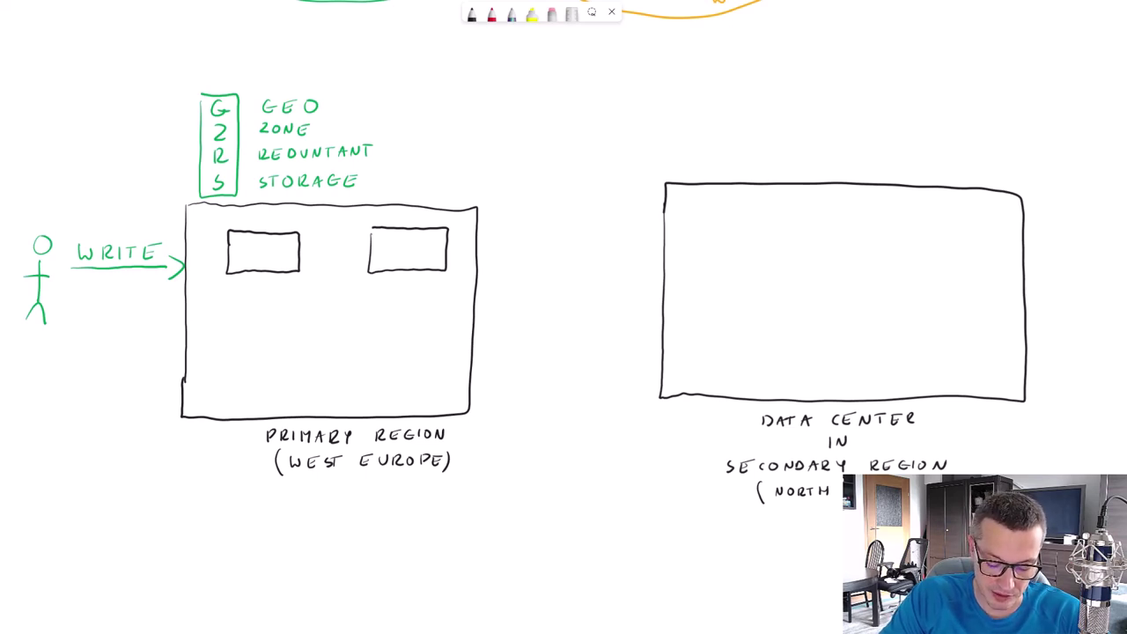
{"action": "left_click_drag", "start_coordinate": [298, 339], "coordinate": [378, 379]}
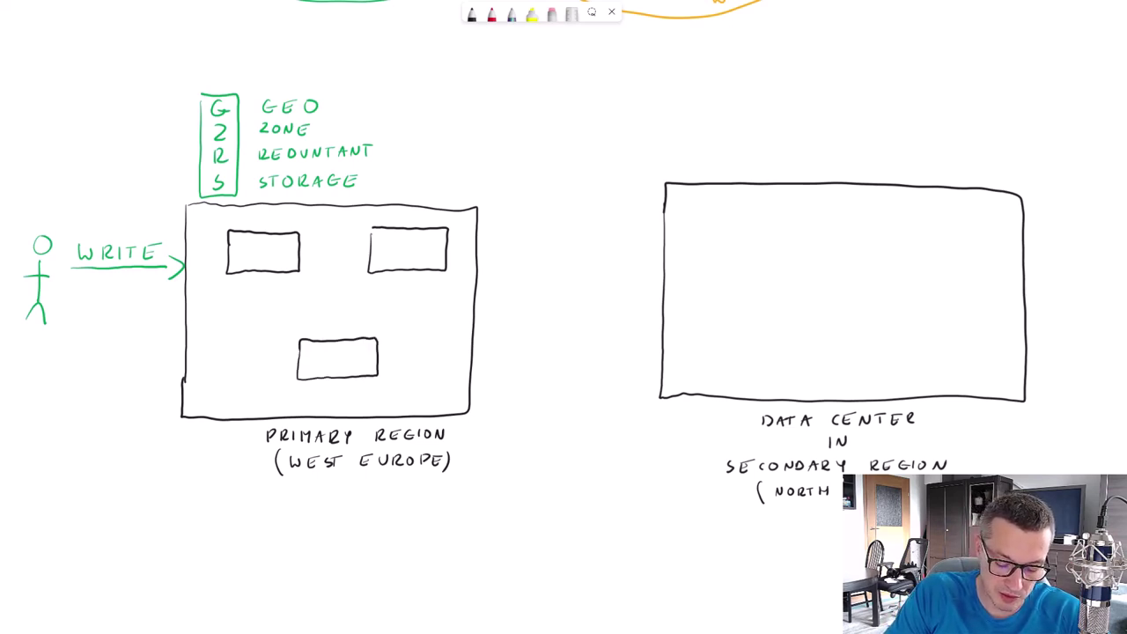
{"action": "left_click_drag", "start_coordinate": [232, 293], "coordinate": [263, 291]}
{"action": "left_click_drag", "start_coordinate": [271, 282], "coordinate": [274, 293]}
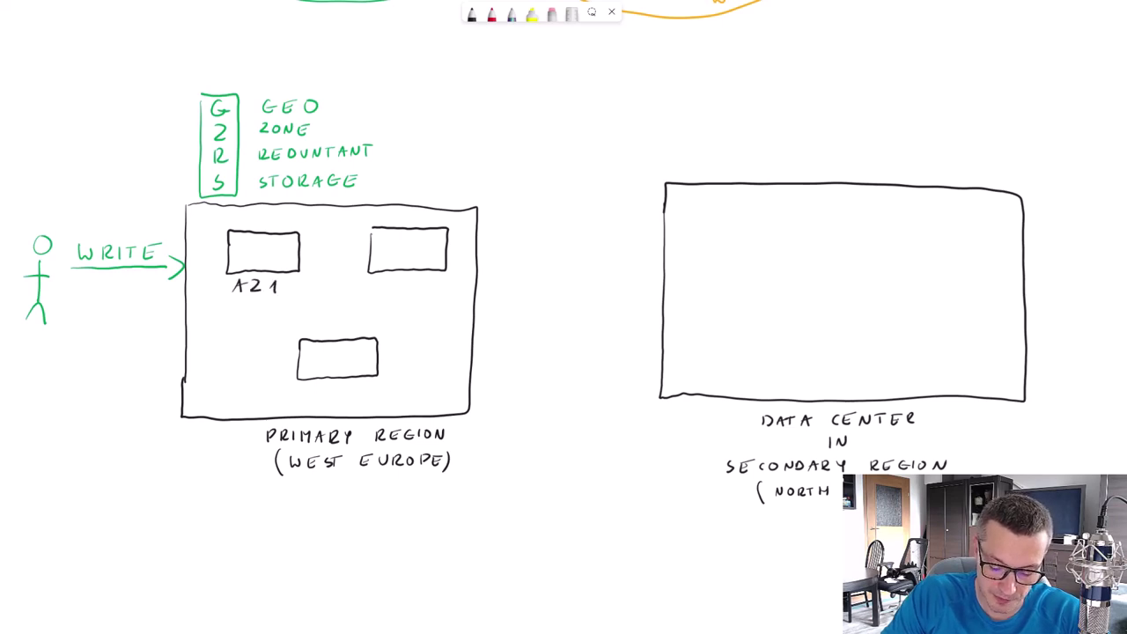
{"action": "left_click_drag", "start_coordinate": [388, 292], "coordinate": [435, 292]}
{"action": "left_click_drag", "start_coordinate": [314, 401], "coordinate": [327, 400]}
{"action": "left_click_drag", "start_coordinate": [332, 387], "coordinate": [352, 403]}
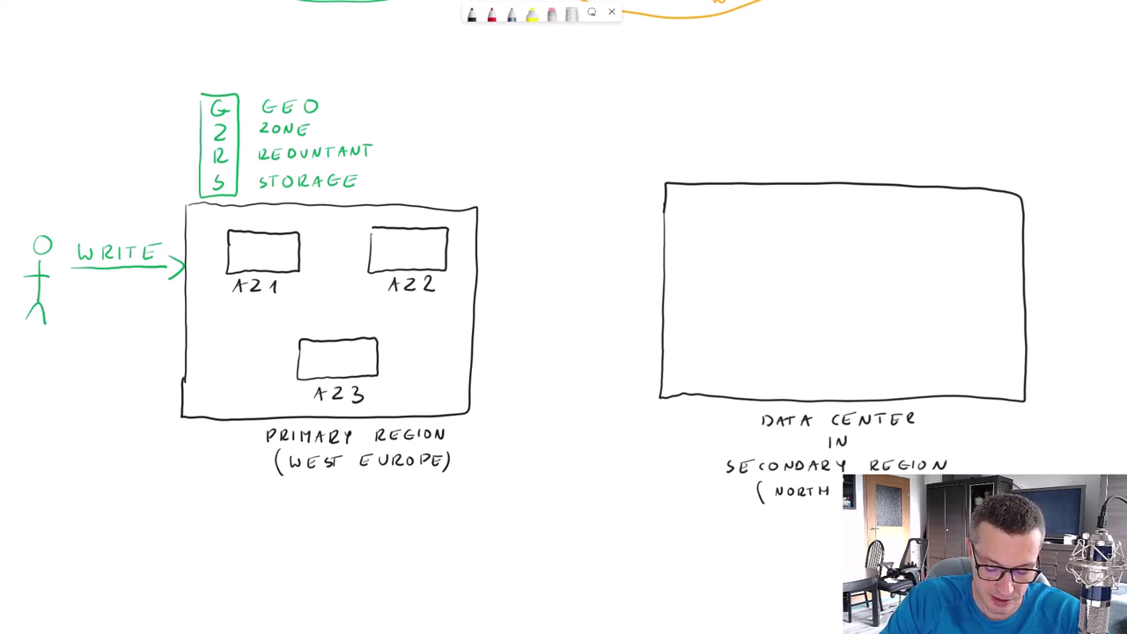
- Connect the three AZ boxes with green double-headed arrows and write SYNC between them
{"action": "mouse_move", "coordinate": [290, 295]}
{"action": "left_mouse_down"}
{"action": "mouse_move", "coordinate": [303, 331]}
{"action": "mouse_move", "coordinate": [296, 300]}
{"action": "left_mouse_up"}
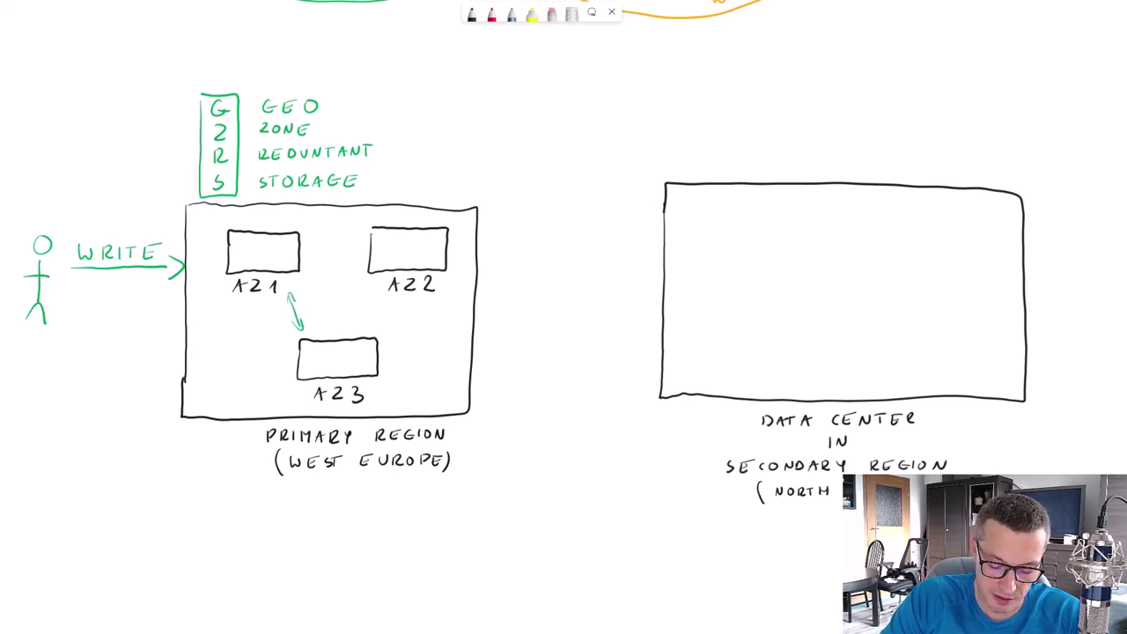
{"action": "mouse_move", "coordinate": [313, 248]}
{"action": "left_mouse_down"}
{"action": "mouse_move", "coordinate": [368, 247]}
{"action": "mouse_move", "coordinate": [319, 253]}
{"action": "left_mouse_up"}
{"action": "left_click_drag", "start_coordinate": [398, 306], "coordinate": [393, 329]}
{"action": "left_click_drag", "start_coordinate": [395, 310], "coordinate": [403, 310]}
{"action": "mouse_move", "coordinate": [323, 288]}
{"action": "left_mouse_down"}
{"action": "mouse_move", "coordinate": [316, 299]}
{"action": "mouse_move", "coordinate": [334, 301]}
{"action": "left_mouse_up"}
{"action": "left_click_drag", "start_coordinate": [341, 301], "coordinate": [350, 288]}
{"action": "left_click_drag", "start_coordinate": [364, 289], "coordinate": [363, 301]}
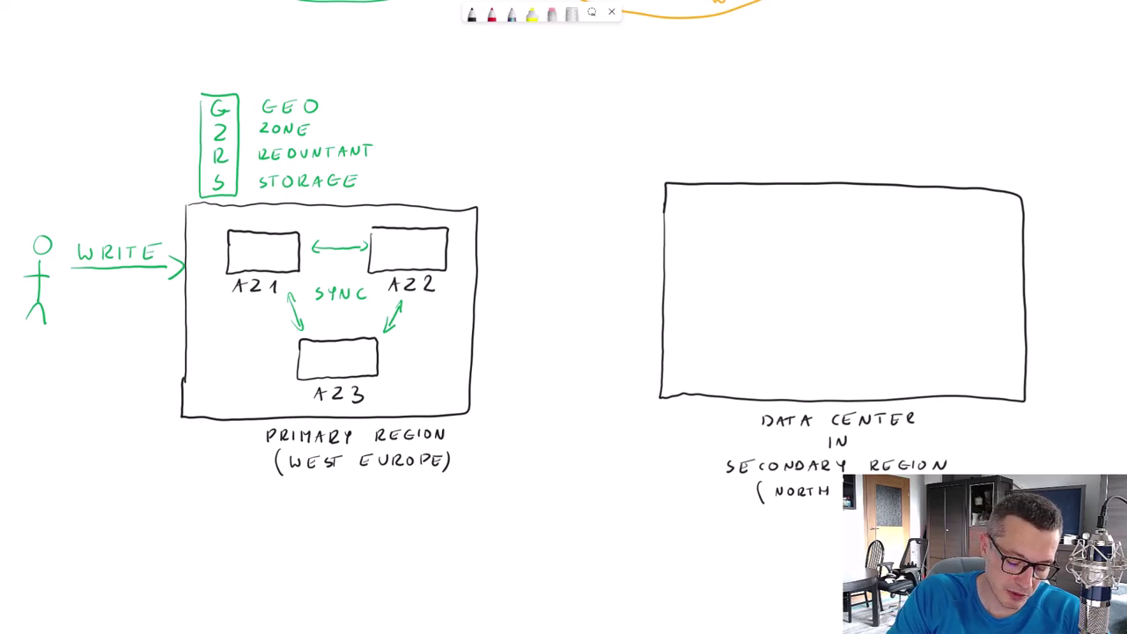
- Draw a green return arrow from the primary region to the stick figure and label it ACK
{"action": "left_click_drag", "start_coordinate": [78, 299], "coordinate": [171, 299]}
{"action": "left_click_drag", "start_coordinate": [87, 292], "coordinate": [87, 306]}
{"action": "left_click_drag", "start_coordinate": [108, 294], "coordinate": [119, 294]}
{"action": "left_click_drag", "start_coordinate": [110, 289], "coordinate": [136, 295]}
{"action": "left_click_drag", "start_coordinate": [143, 282], "coordinate": [142, 294]}
{"action": "left_click_drag", "start_coordinate": [151, 281], "coordinate": [153, 296]}
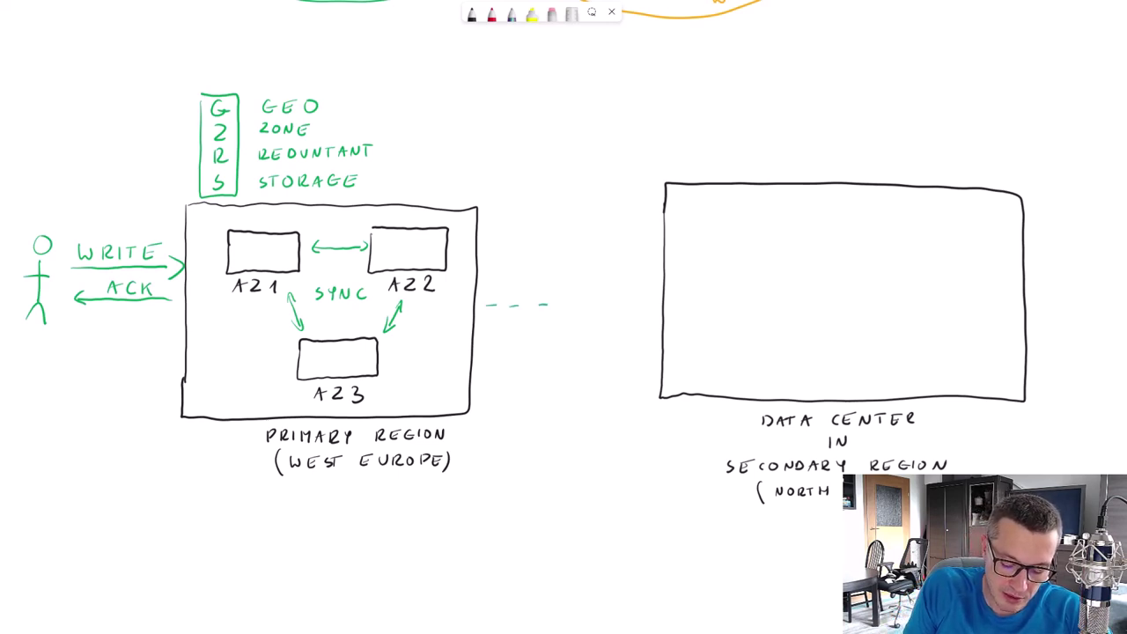
- Complete the green dashed arrow from the primary region to the secondary region box and label it ASYNC
{"action": "left_click_drag", "start_coordinate": [576, 305], "coordinate": [612, 304]}
{"action": "left_click_drag", "start_coordinate": [640, 309], "coordinate": [652, 310]}
{"action": "left_click_drag", "start_coordinate": [650, 305], "coordinate": [650, 317]}
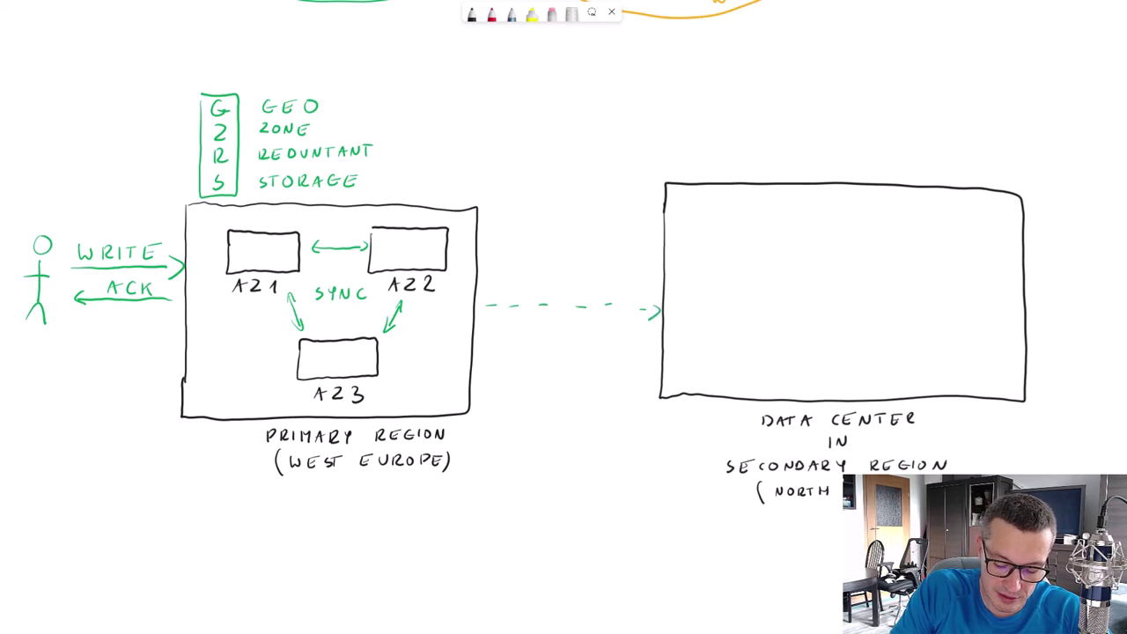
{"action": "left_click_drag", "start_coordinate": [534, 289], "coordinate": [540, 273]}
{"action": "left_click_drag", "start_coordinate": [540, 273], "coordinate": [546, 289]}
{"action": "left_click_drag", "start_coordinate": [536, 282], "coordinate": [544, 281]}
{"action": "mouse_move", "coordinate": [565, 275]}
{"action": "left_mouse_down"}
{"action": "mouse_move", "coordinate": [555, 288]}
{"action": "mouse_move", "coordinate": [577, 282]}
{"action": "left_mouse_up"}
{"action": "mouse_move", "coordinate": [583, 272]}
{"action": "left_mouse_down"}
{"action": "mouse_move", "coordinate": [573, 290]}
{"action": "mouse_move", "coordinate": [597, 275]}
{"action": "left_mouse_up"}
{"action": "left_click_drag", "start_coordinate": [616, 278], "coordinate": [615, 291]}
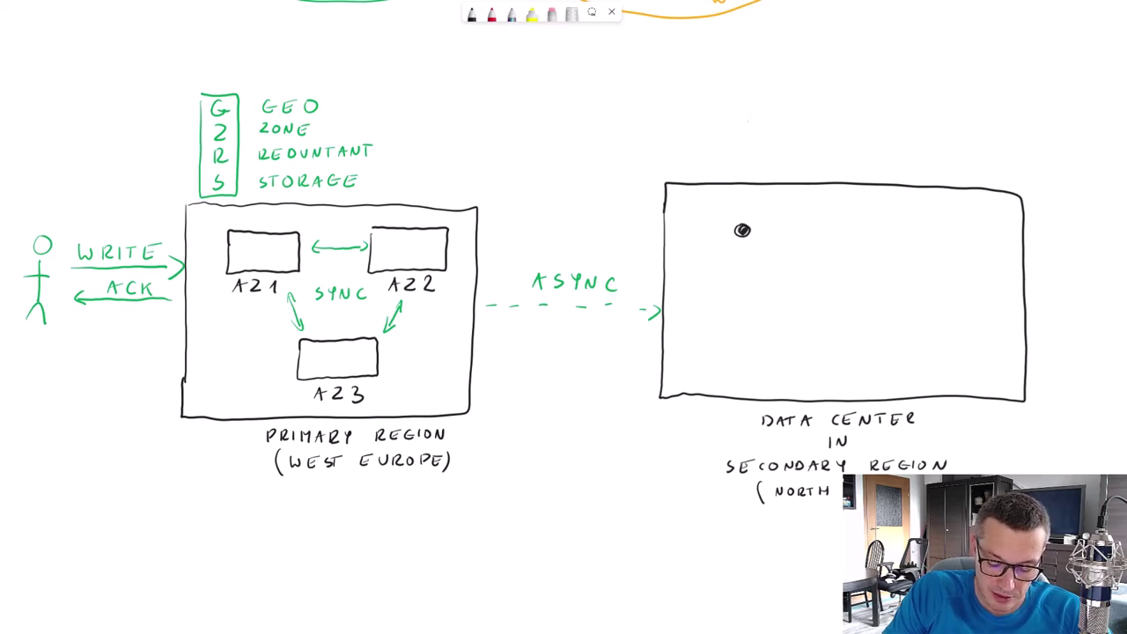
- Add two more black dots in the secondary region box to form a triangle and label the original dot COPY1
{"action": "left_click", "coordinate": [904, 228]}
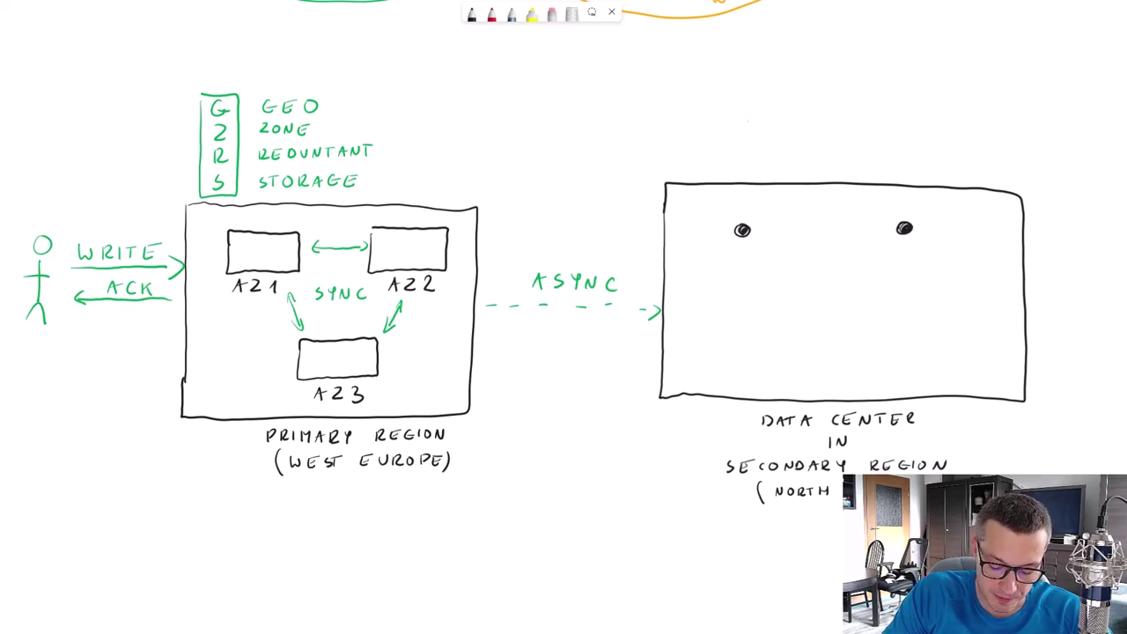
{"action": "left_click", "coordinate": [822, 334]}
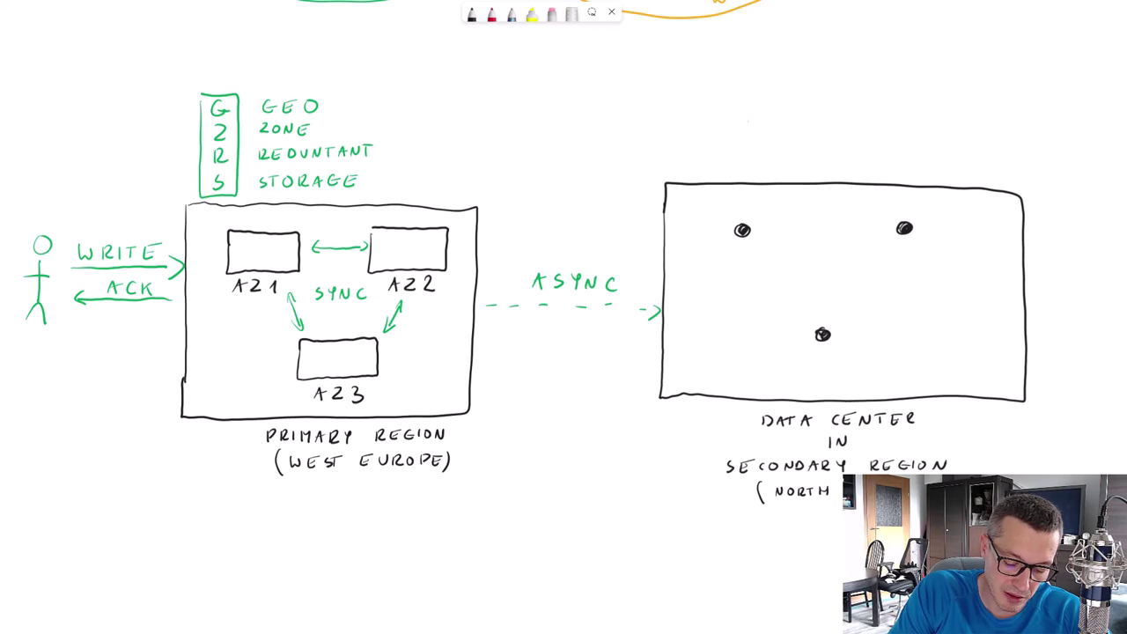
{"action": "left_click_drag", "start_coordinate": [710, 249], "coordinate": [710, 259]}
{"action": "left_click_drag", "start_coordinate": [719, 249], "coordinate": [718, 249]}
{"action": "left_click_drag", "start_coordinate": [729, 249], "coordinate": [734, 255]}
{"action": "left_click_drag", "start_coordinate": [738, 249], "coordinate": [743, 255]}
{"action": "mouse_move", "coordinate": [748, 249]}
{"action": "left_mouse_down"}
{"action": "mouse_move", "coordinate": [741, 262]}
{"action": "mouse_move", "coordinate": [762, 261]}
{"action": "left_mouse_up"}
- Label the other two dots in the secondary region box COPY2 and COPY3
{"action": "left_click_drag", "start_coordinate": [886, 248], "coordinate": [885, 257]}
{"action": "left_click_drag", "start_coordinate": [893, 248], "coordinate": [893, 248]}
{"action": "left_click_drag", "start_coordinate": [906, 258], "coordinate": [920, 254]}
{"action": "mouse_move", "coordinate": [925, 247]}
{"action": "left_mouse_down"}
{"action": "mouse_move", "coordinate": [917, 262]}
{"action": "mouse_move", "coordinate": [938, 259]}
{"action": "left_mouse_up"}
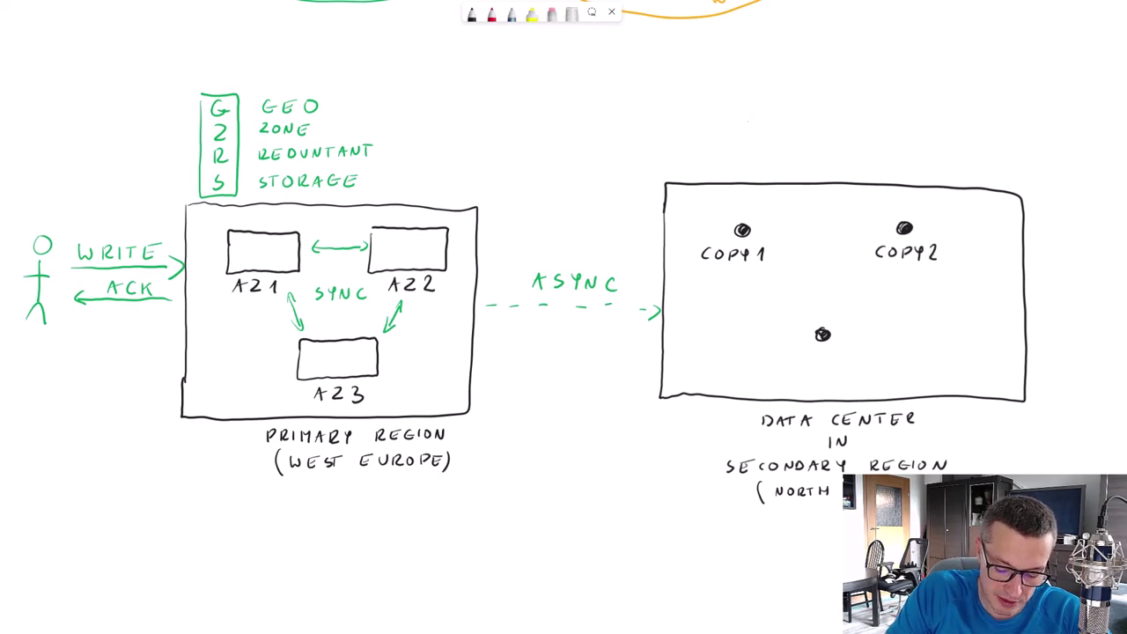
{"action": "left_click_drag", "start_coordinate": [801, 358], "coordinate": [800, 369]}
{"action": "left_click_drag", "start_coordinate": [808, 358], "coordinate": [807, 358]}
{"action": "left_click_drag", "start_coordinate": [817, 358], "coordinate": [818, 366]}
{"action": "left_click_drag", "start_coordinate": [828, 359], "coordinate": [833, 366]}
{"action": "mouse_move", "coordinate": [838, 359]}
{"action": "left_mouse_down"}
{"action": "mouse_move", "coordinate": [831, 375]}
{"action": "mouse_move", "coordinate": [847, 375]}
{"action": "left_mouse_up"}
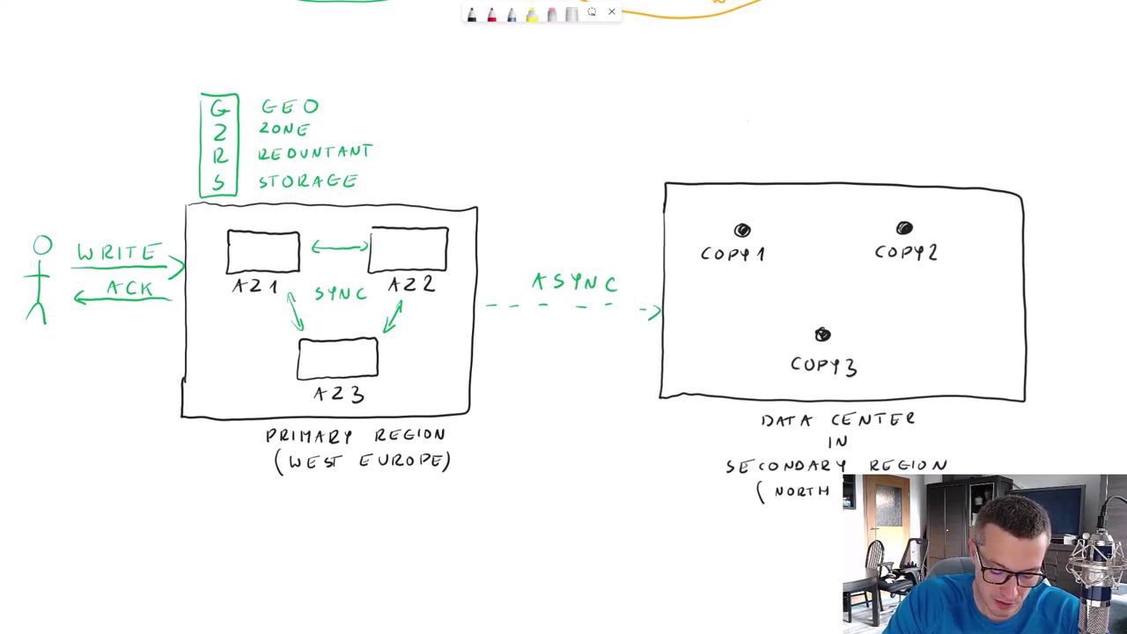
- Connect COPY1, COPY2 and COPY3 with green double-headed arrows
{"action": "left_click_drag", "start_coordinate": [760, 275], "coordinate": [801, 318]}
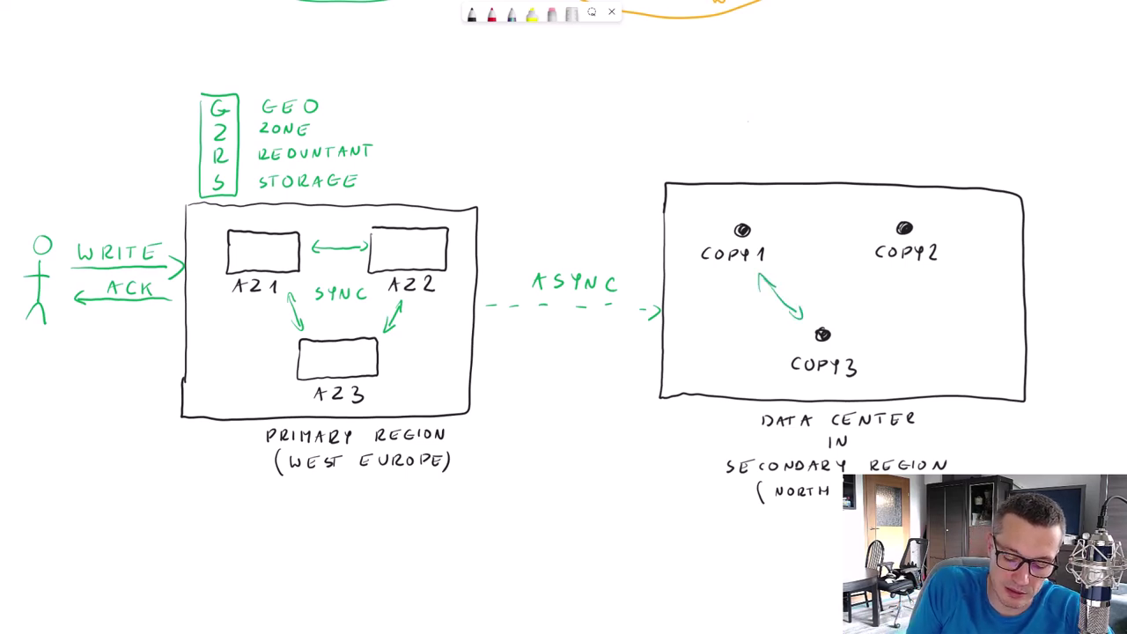
{"action": "left_click_drag", "start_coordinate": [780, 238], "coordinate": [864, 231]}
{"action": "left_click_drag", "start_coordinate": [884, 275], "coordinate": [849, 317]}
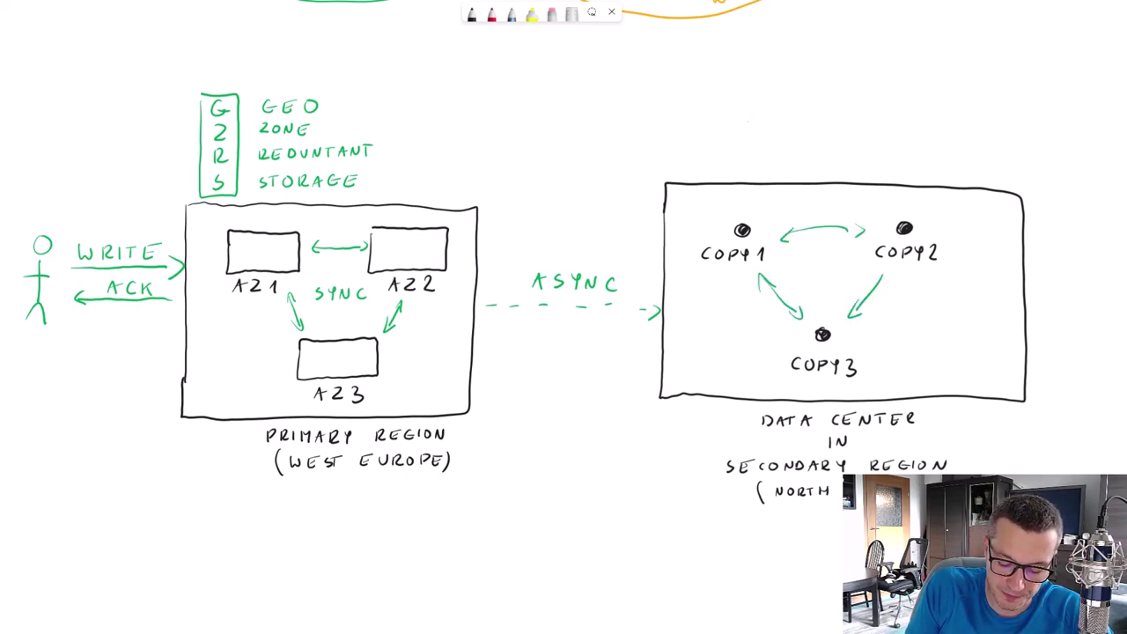
{"action": "left_click_drag", "start_coordinate": [875, 274], "coordinate": [889, 283]}
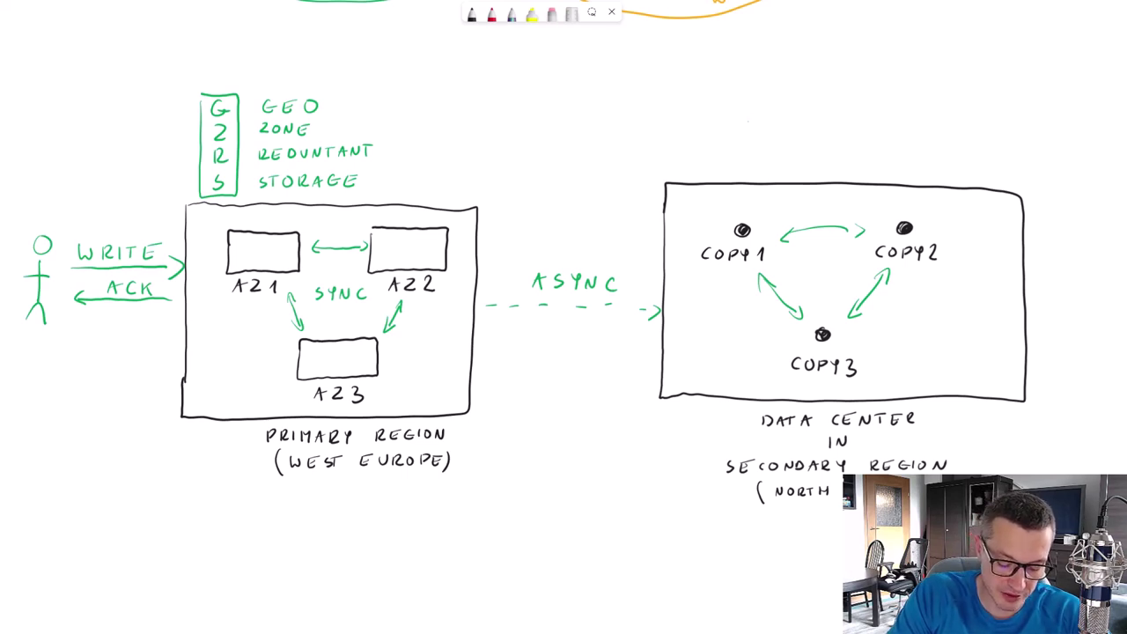
- Write "= ZRS" in green beside the Geo Zone Redundant Storage heading and mark the primary region box ZRS
{"action": "left_click_drag", "start_coordinate": [402, 132], "coordinate": [415, 132]}
{"action": "left_click_drag", "start_coordinate": [403, 141], "coordinate": [418, 140]}
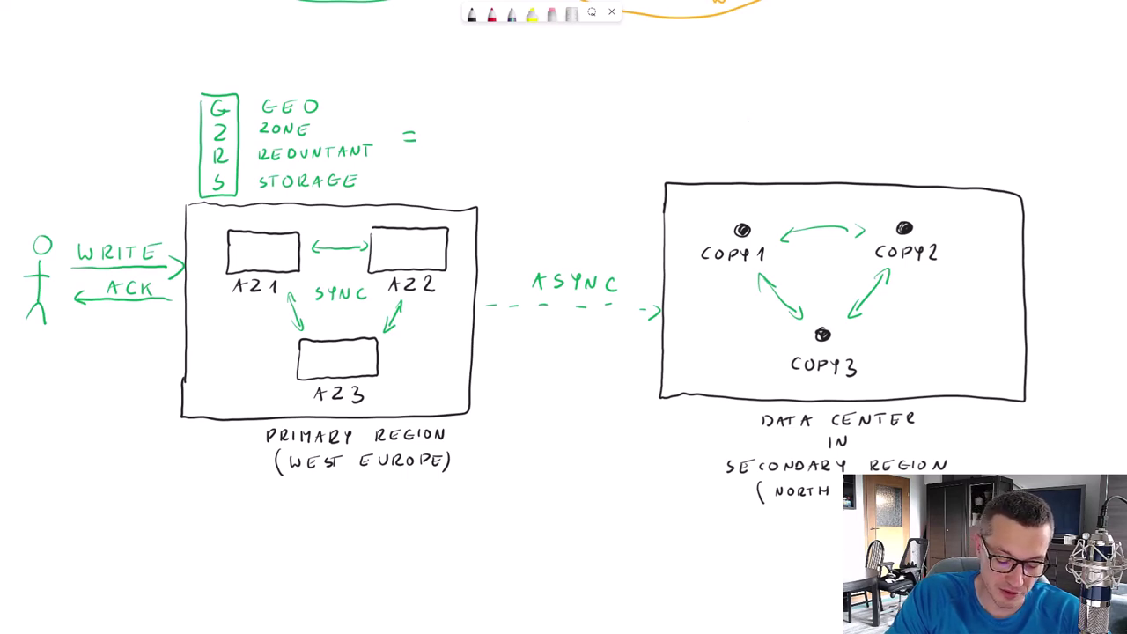
{"action": "left_click_drag", "start_coordinate": [430, 128], "coordinate": [449, 146]}
{"action": "left_click_drag", "start_coordinate": [459, 129], "coordinate": [471, 145]}
{"action": "left_click_drag", "start_coordinate": [490, 126], "coordinate": [479, 142]}
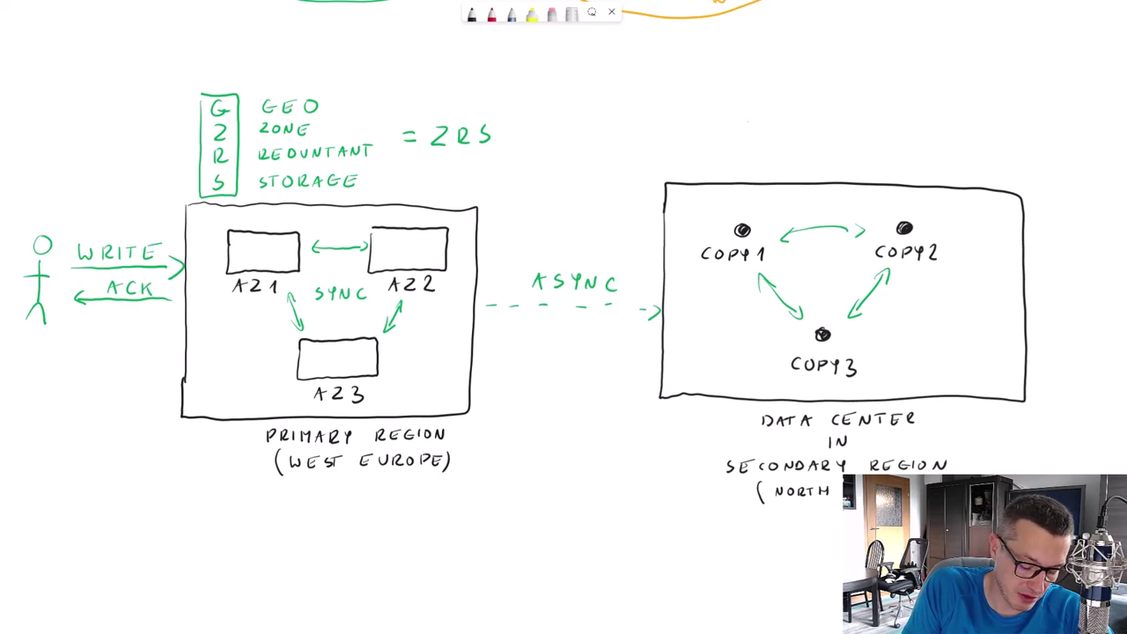
{"action": "left_click_drag", "start_coordinate": [197, 384], "coordinate": [233, 396]}
- Extend the heading's formula with "+ LRS" and mark the secondary region box LRS
{"action": "left_click_drag", "start_coordinate": [504, 134], "coordinate": [516, 135]}
{"action": "left_click_drag", "start_coordinate": [510, 128], "coordinate": [510, 141]}
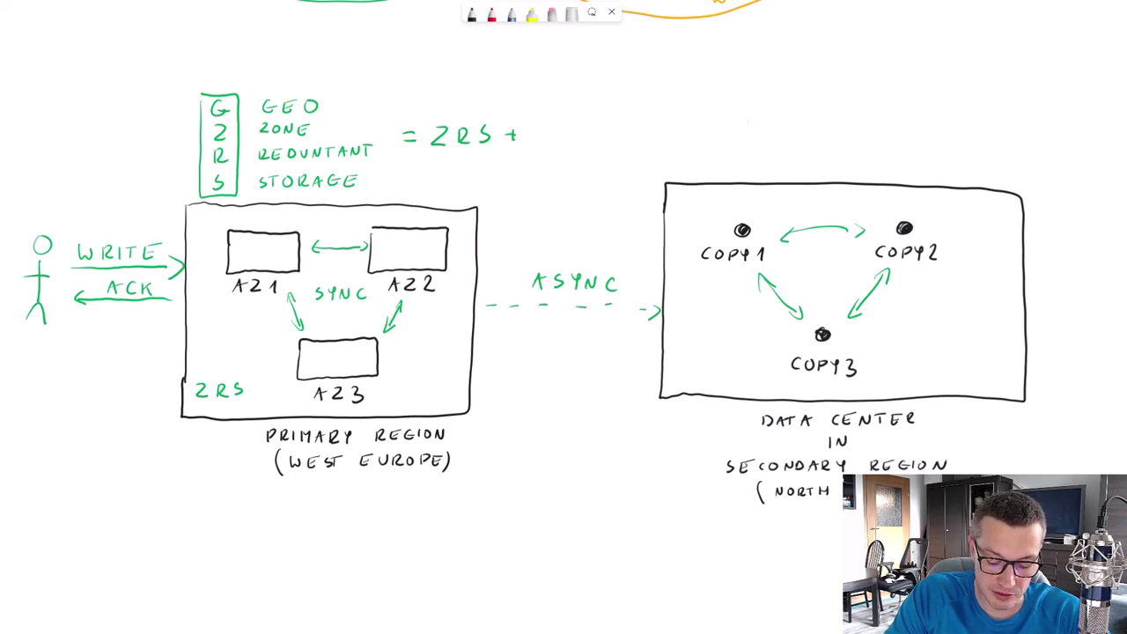
{"action": "left_click_drag", "start_coordinate": [530, 127], "coordinate": [541, 140]}
{"action": "mouse_move", "coordinate": [548, 127]}
{"action": "left_mouse_down"}
{"action": "mouse_move", "coordinate": [548, 141]}
{"action": "mouse_move", "coordinate": [562, 141]}
{"action": "left_mouse_up"}
{"action": "left_click_drag", "start_coordinate": [580, 126], "coordinate": [569, 140]}
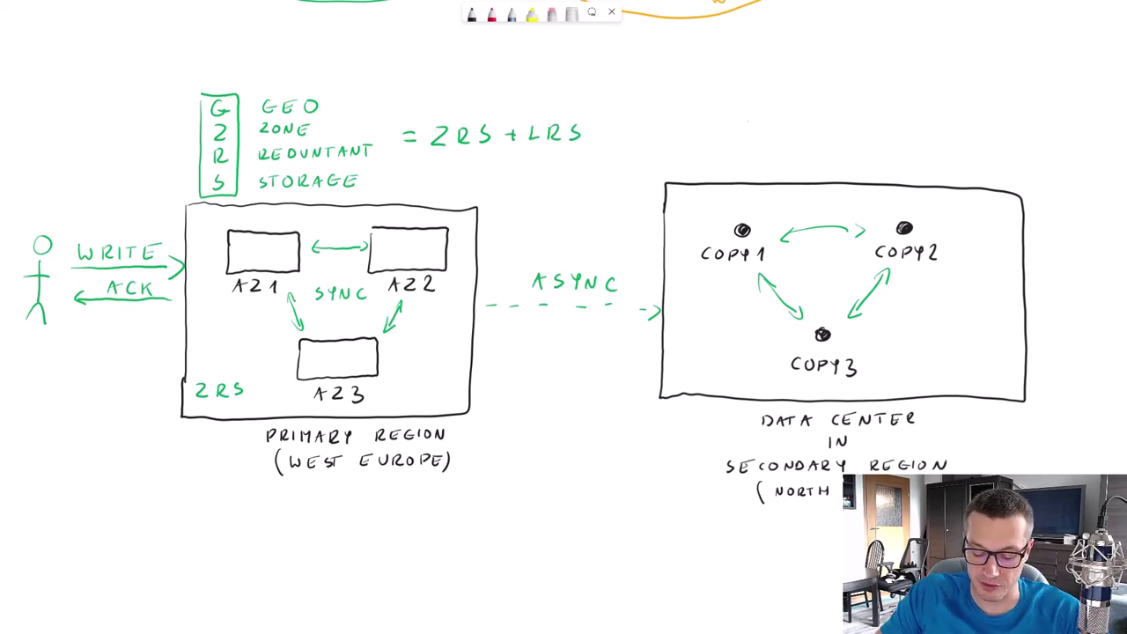
{"action": "left_click_drag", "start_coordinate": [675, 374], "coordinate": [712, 387]}
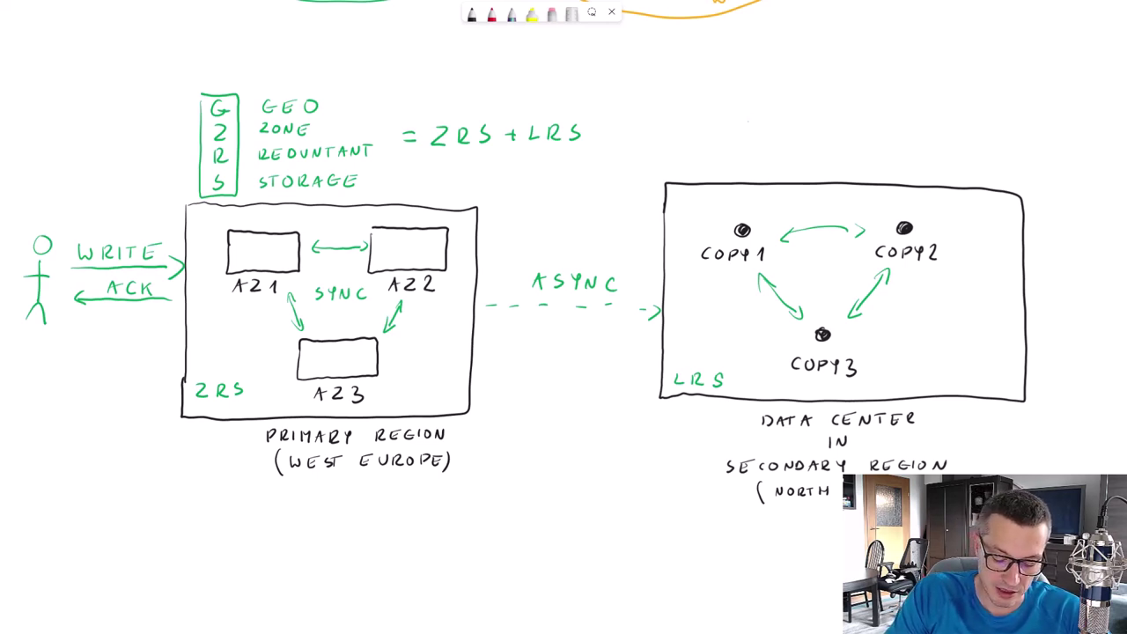
- Write the abbreviation of the read-access (RA) variant in orange above the secondary region box
{"action": "left_click_drag", "start_coordinate": [708, 132], "coordinate": [743, 149]}
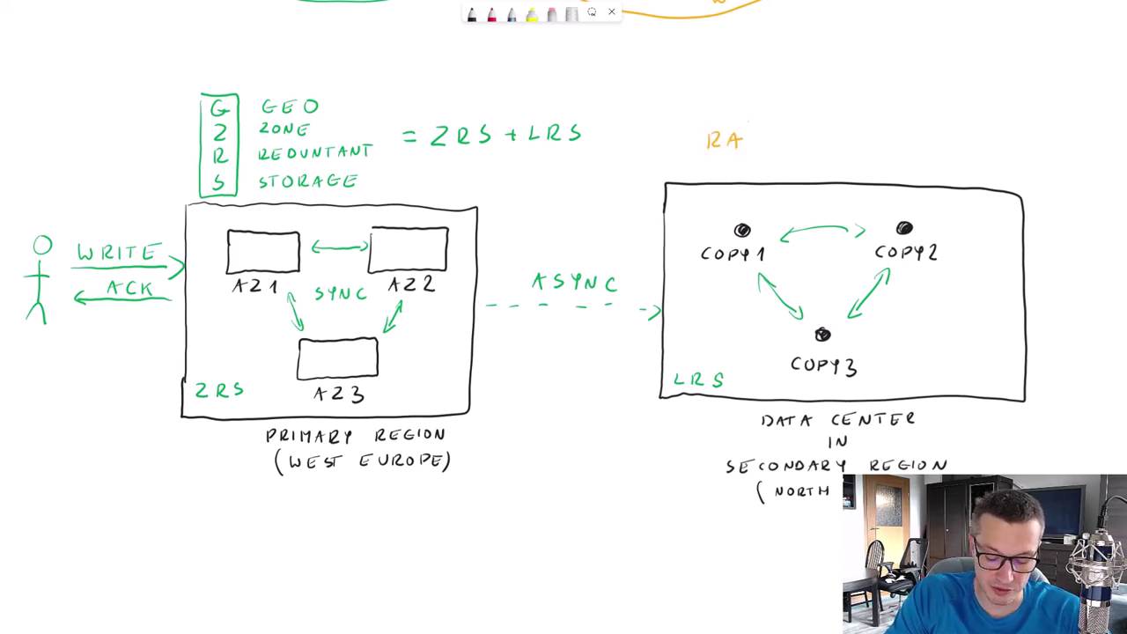
{"action": "left_click_drag", "start_coordinate": [754, 140], "coordinate": [810, 145]}
{"action": "left_click_drag", "start_coordinate": [819, 133], "coordinate": [828, 146]}
{"action": "left_click_drag", "start_coordinate": [847, 133], "coordinate": [838, 146]}
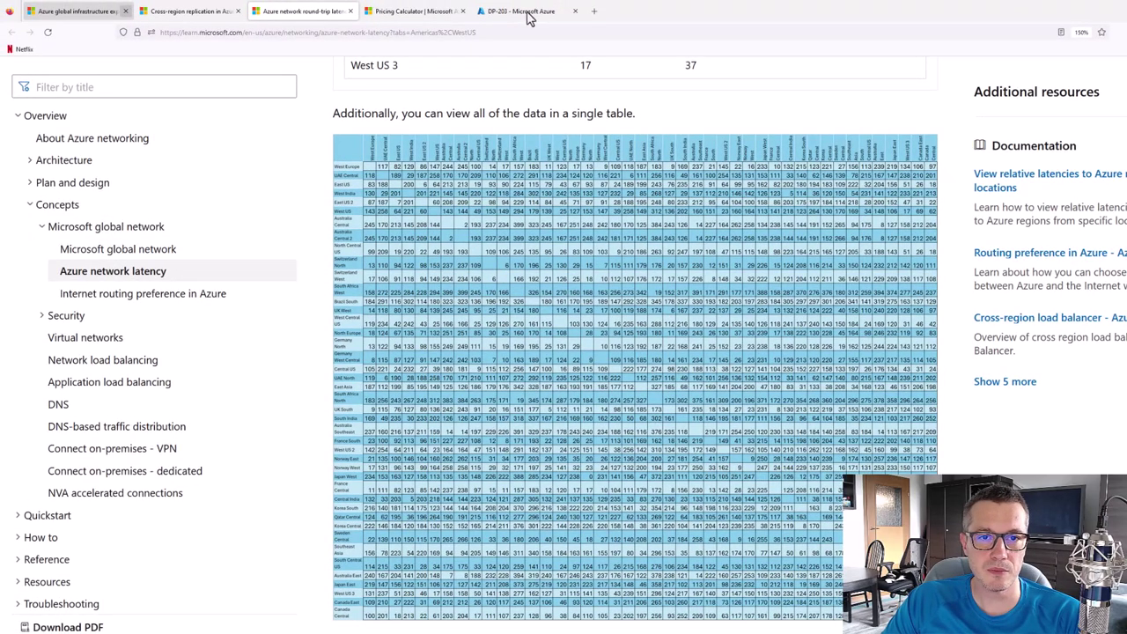
- Switch to the Azure portal, search for "storage" and start creating a new storage account
{"action": "left_click", "coordinate": [525, 12]}
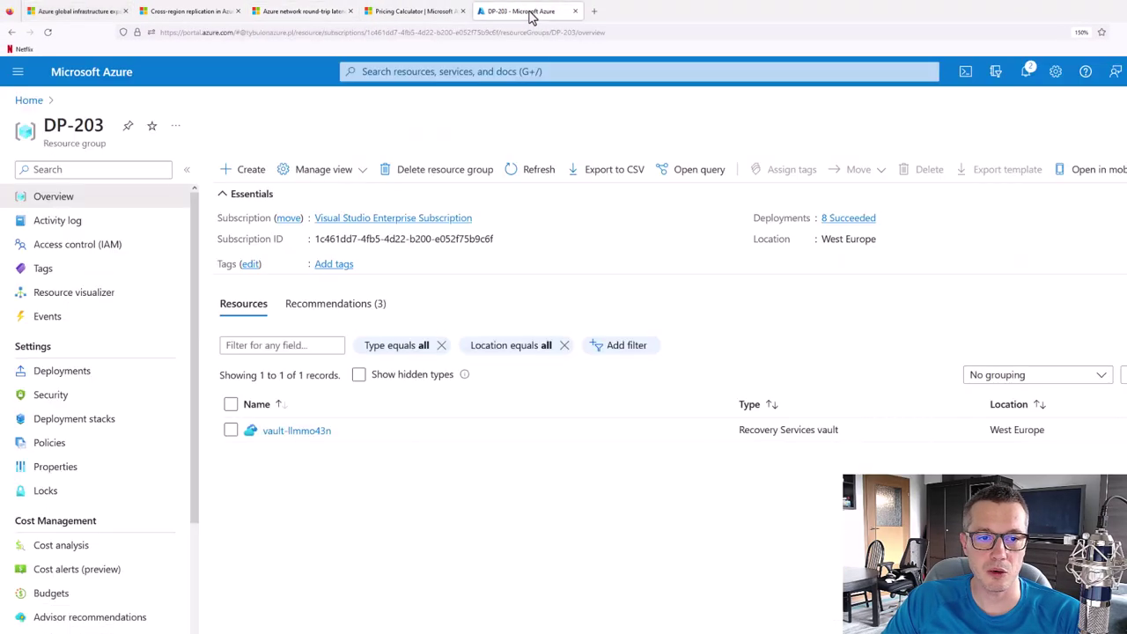
{"action": "left_click", "coordinate": [414, 70]}
{"action": "type", "text": "storage"}
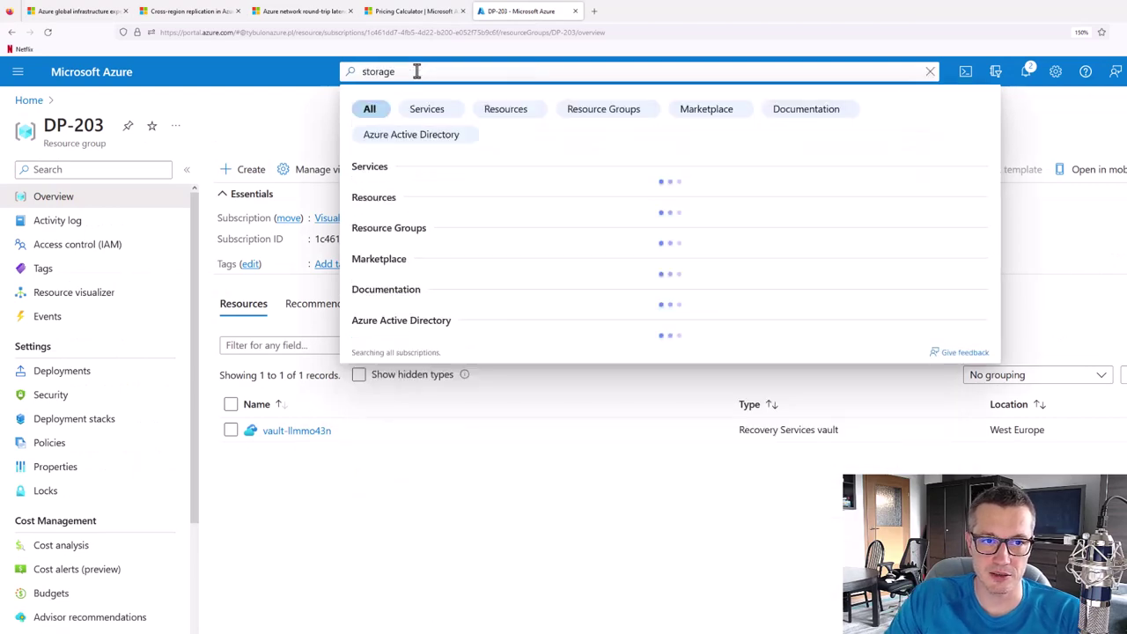
{"action": "left_click", "coordinate": [417, 197]}
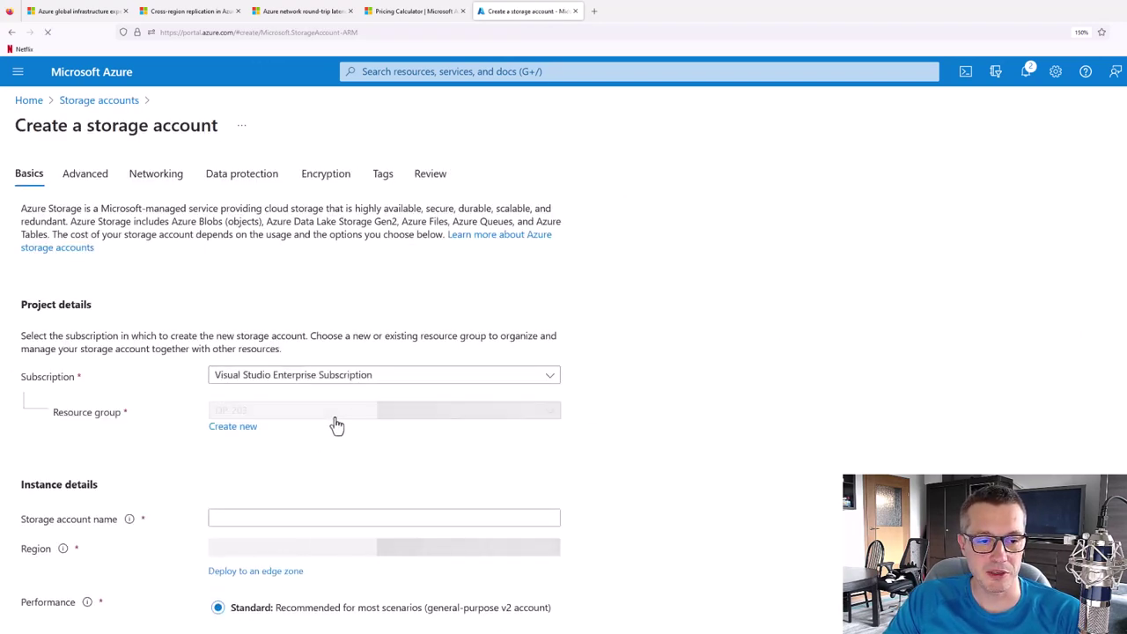
- Name the new storage account datalake123tybultraining
{"action": "left_click", "coordinate": [289, 517]}
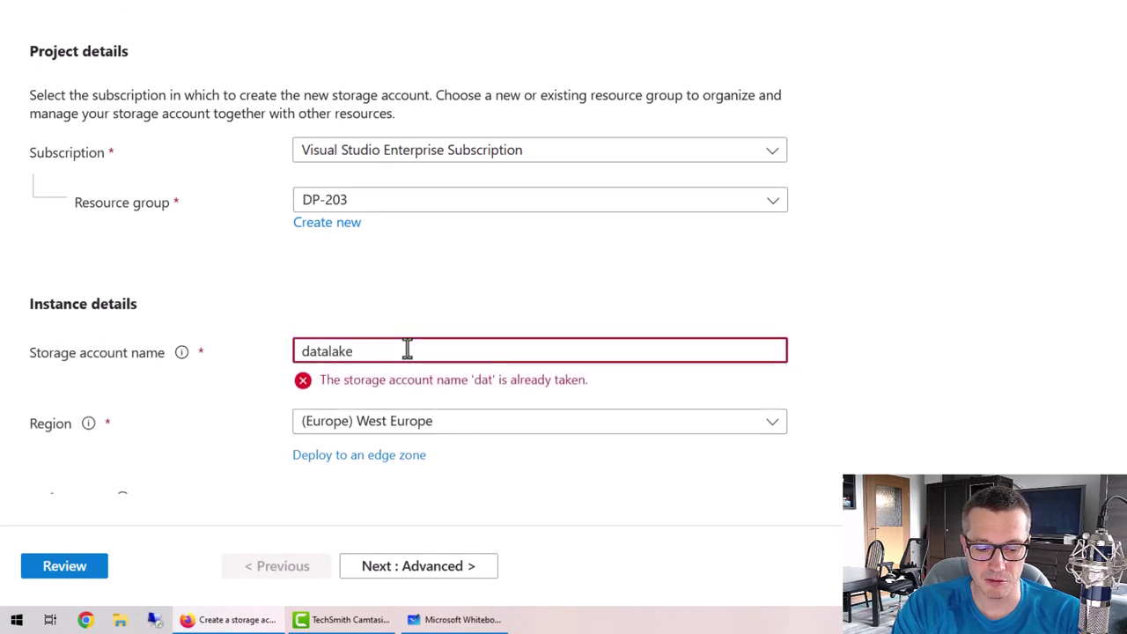
{"action": "type", "text": "123tybul"}
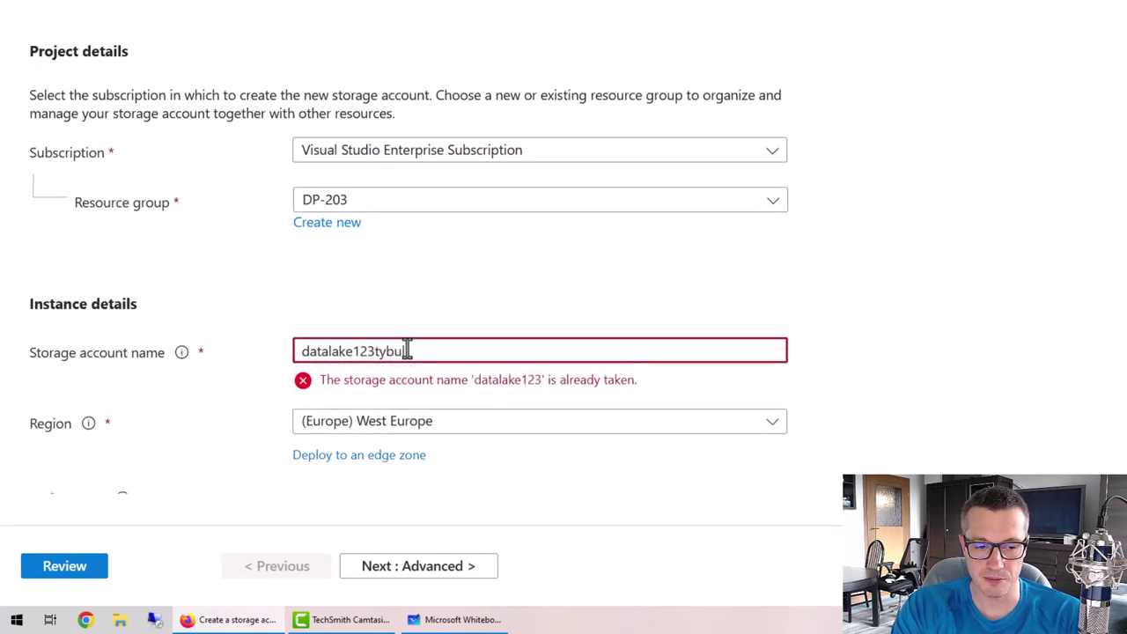
{"action": "type", "text": "training"}
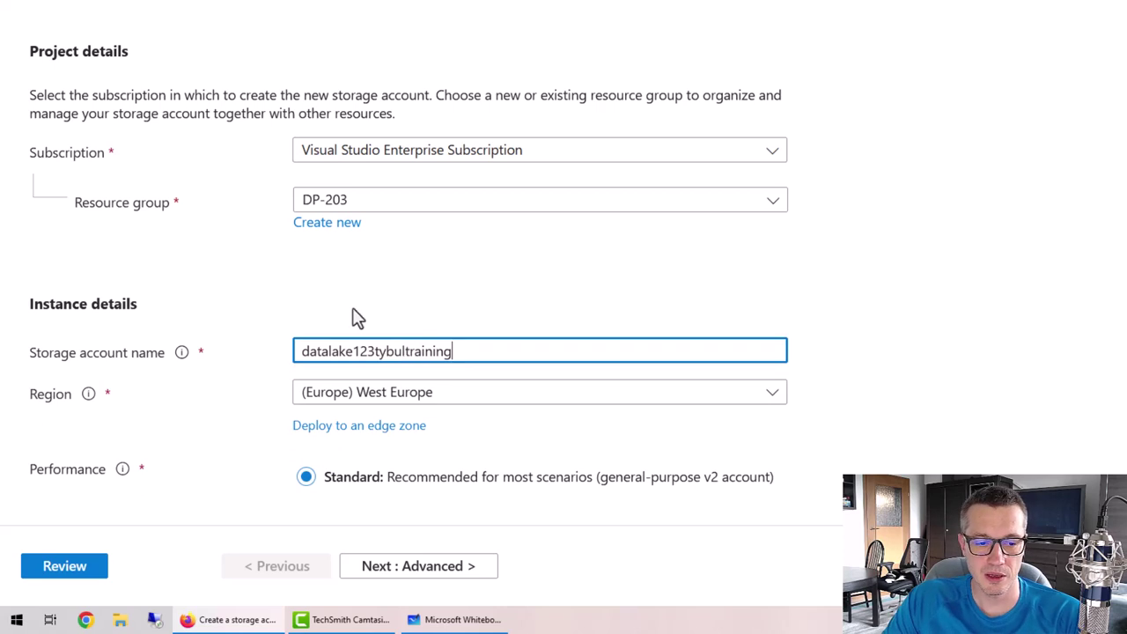
- Examine the new storage account's region setting and the list of available redundancy options
{"action": "scroll", "coordinate": [234, 277], "scroll_direction": "down", "scroll_amount": 2}
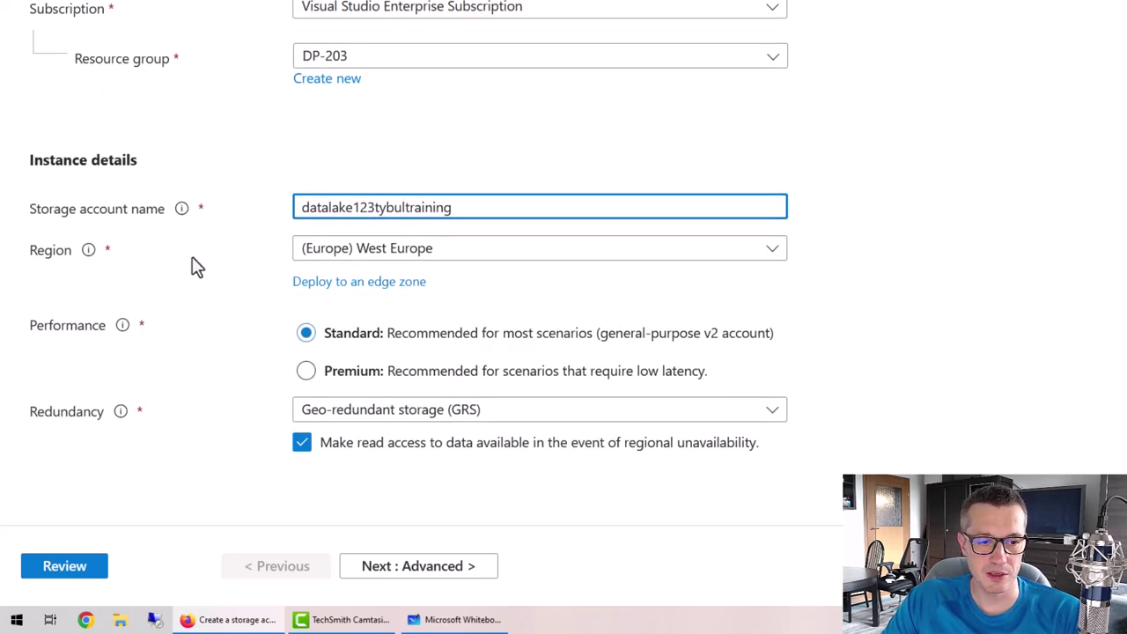
{"action": "mouse_move", "coordinate": [271, 225]}
{"action": "left_mouse_down"}
{"action": "mouse_move", "coordinate": [621, 292]}
{"action": "mouse_move", "coordinate": [824, 287]}
{"action": "left_mouse_up"}
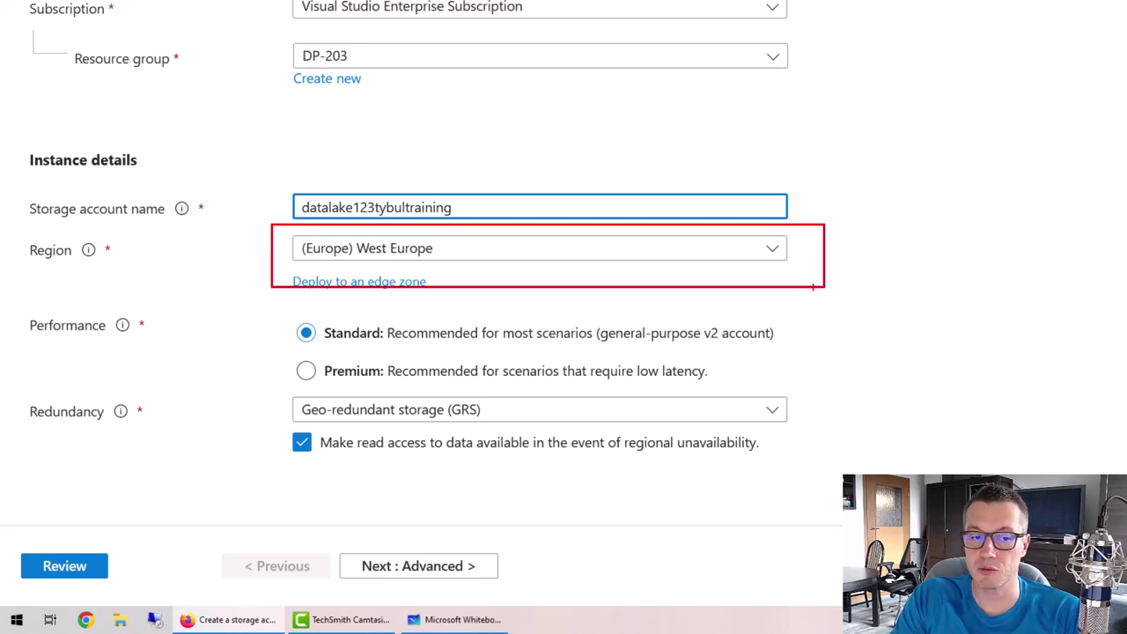
{"action": "key", "text": "Escape"}
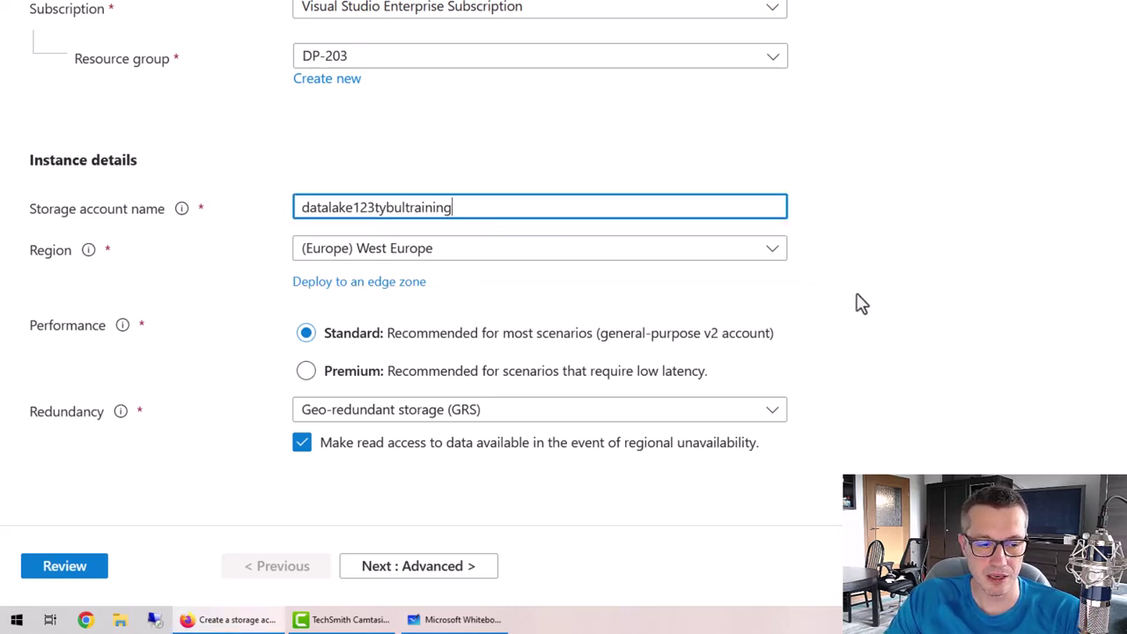
{"action": "left_click", "coordinate": [779, 415]}
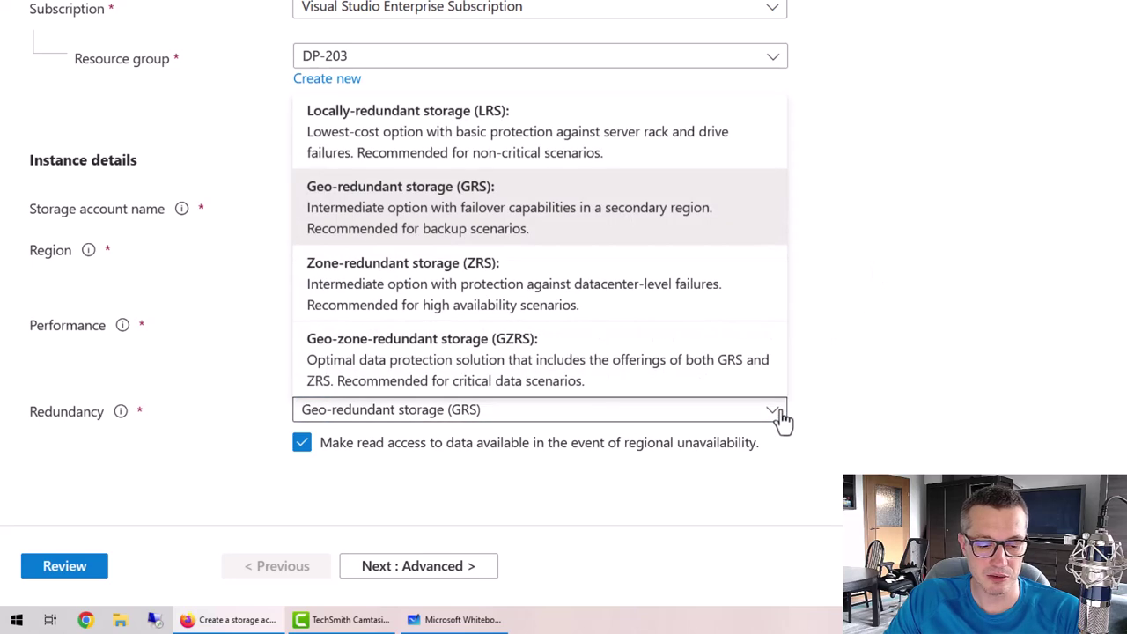
{"action": "left_click_drag", "start_coordinate": [261, 88], "coordinate": [829, 428]}
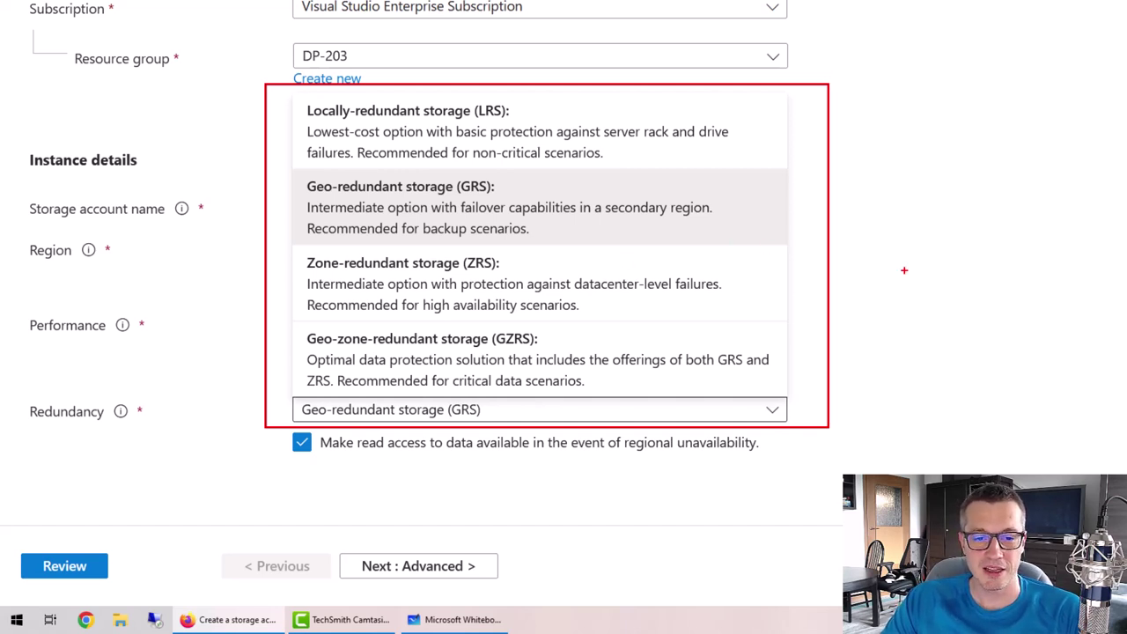
{"action": "key", "text": "Escape"}
{"action": "key", "text": "Escape"}
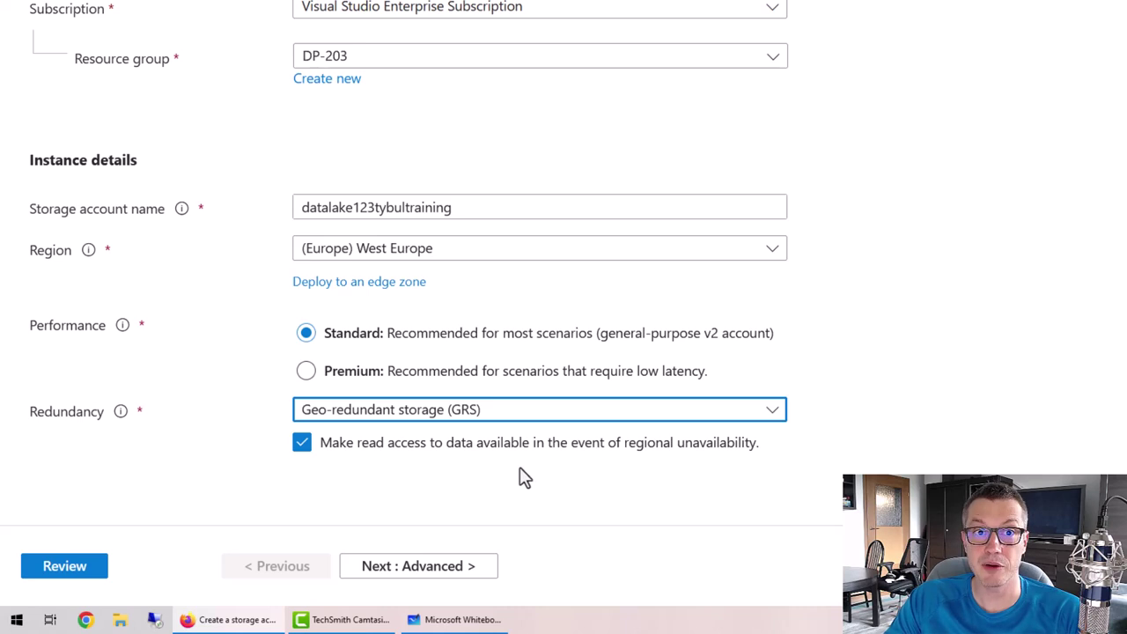
- Review the new storage account's configuration and highlight its replication setting
{"action": "left_click", "coordinate": [76, 574]}
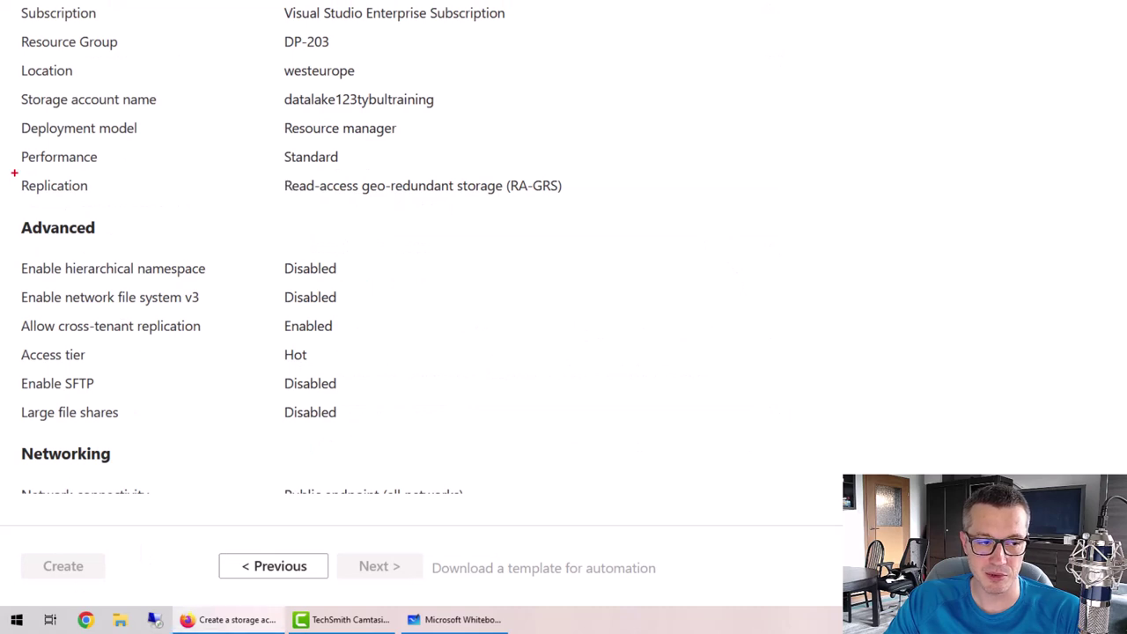
{"action": "left_click_drag", "start_coordinate": [14, 173], "coordinate": [578, 202]}
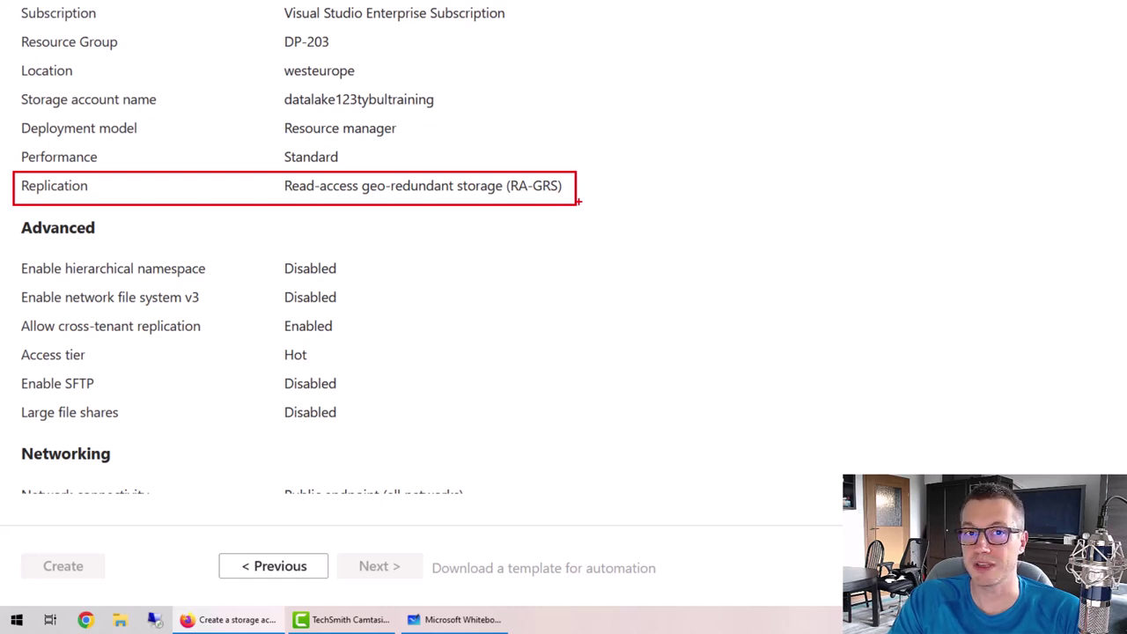
{"action": "key", "text": "Escape"}
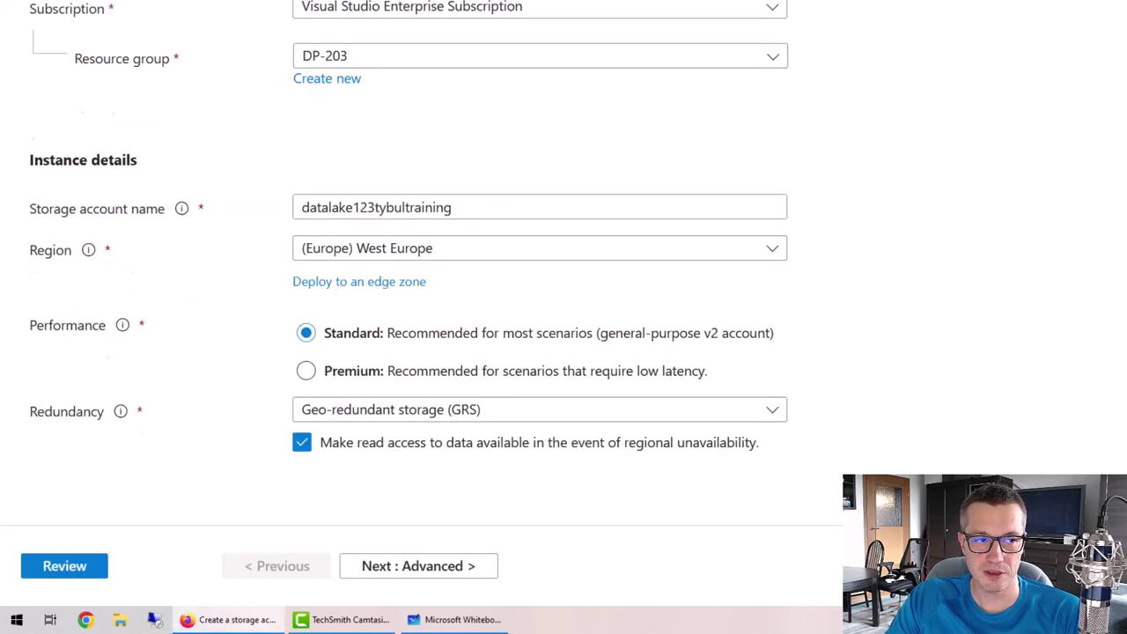
- Go back to turn off read access in the event of regional unavailability, and review the resulting replication setting
{"action": "scroll", "coordinate": [370, 458], "scroll_direction": "up", "scroll_amount": 2}
{"action": "scroll", "coordinate": [401, 378], "scroll_direction": "down", "scroll_amount": 2}
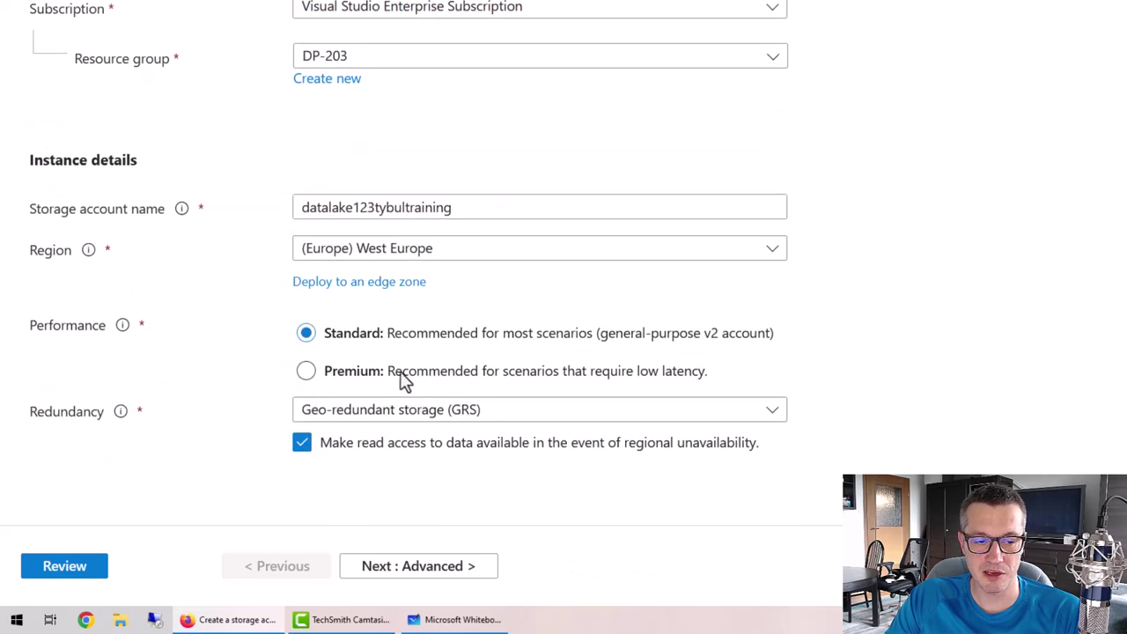
{"action": "left_click", "coordinate": [300, 447]}
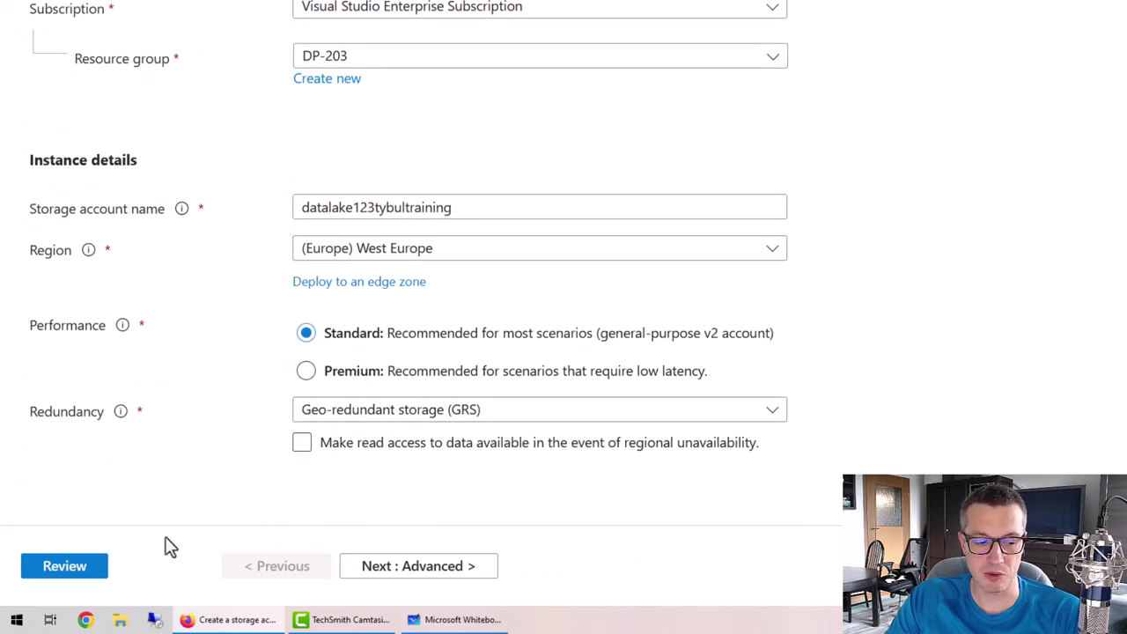
{"action": "left_click", "coordinate": [89, 571]}
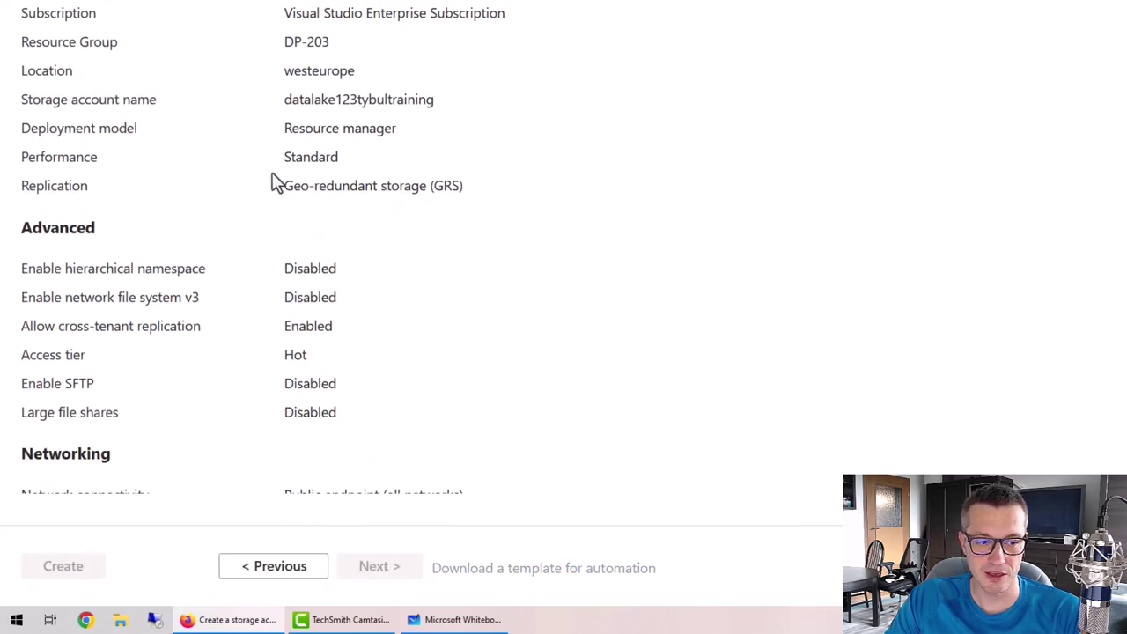
{"action": "mouse_move", "coordinate": [272, 180]}
{"action": "left_mouse_down"}
{"action": "mouse_move", "coordinate": [302, 202]}
{"action": "mouse_move", "coordinate": [481, 205]}
{"action": "left_mouse_up"}
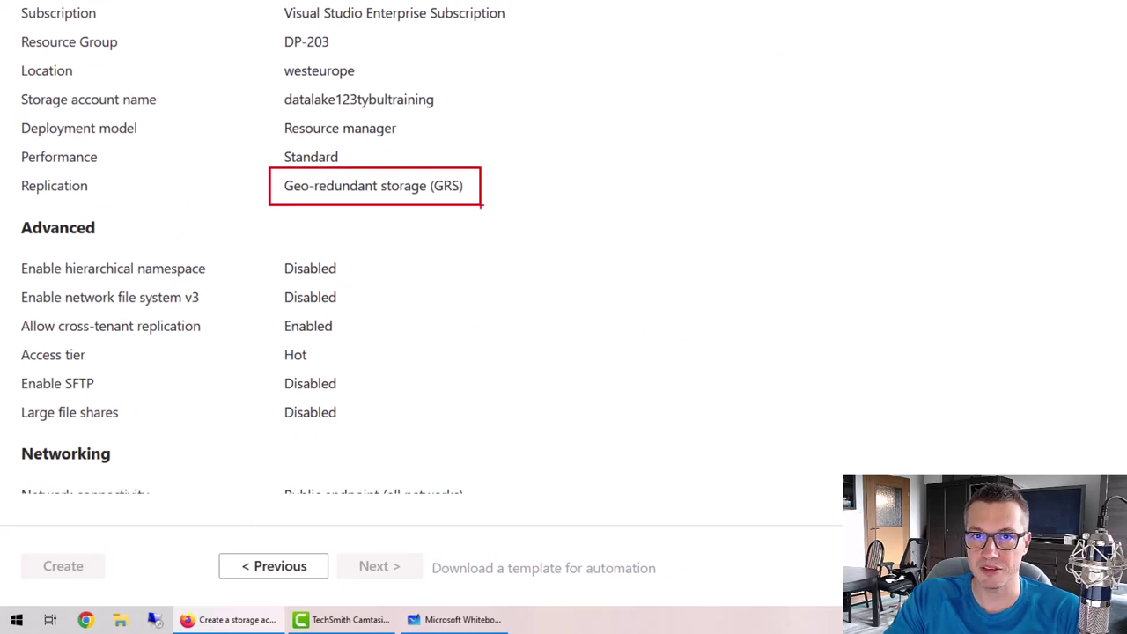
{"action": "key", "text": "Escape"}
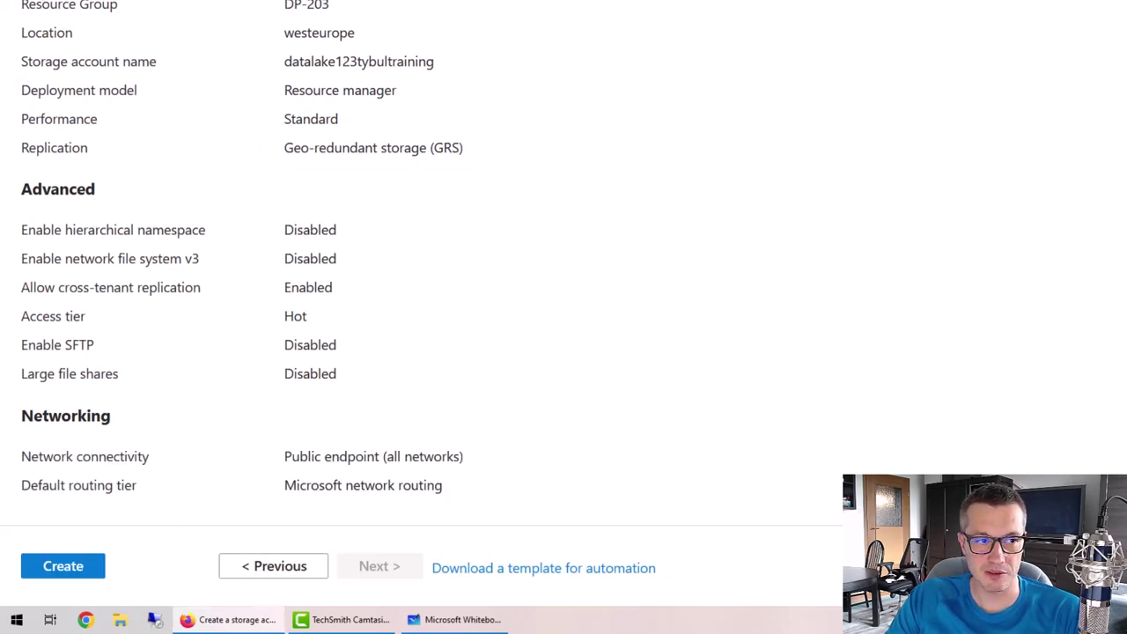
- Turn read access in the event of regional unavailability back on and review the replication setting again
{"action": "left_click", "coordinate": [273, 565]}
{"action": "scroll", "coordinate": [352, 379], "scroll_direction": "down", "scroll_amount": 1}
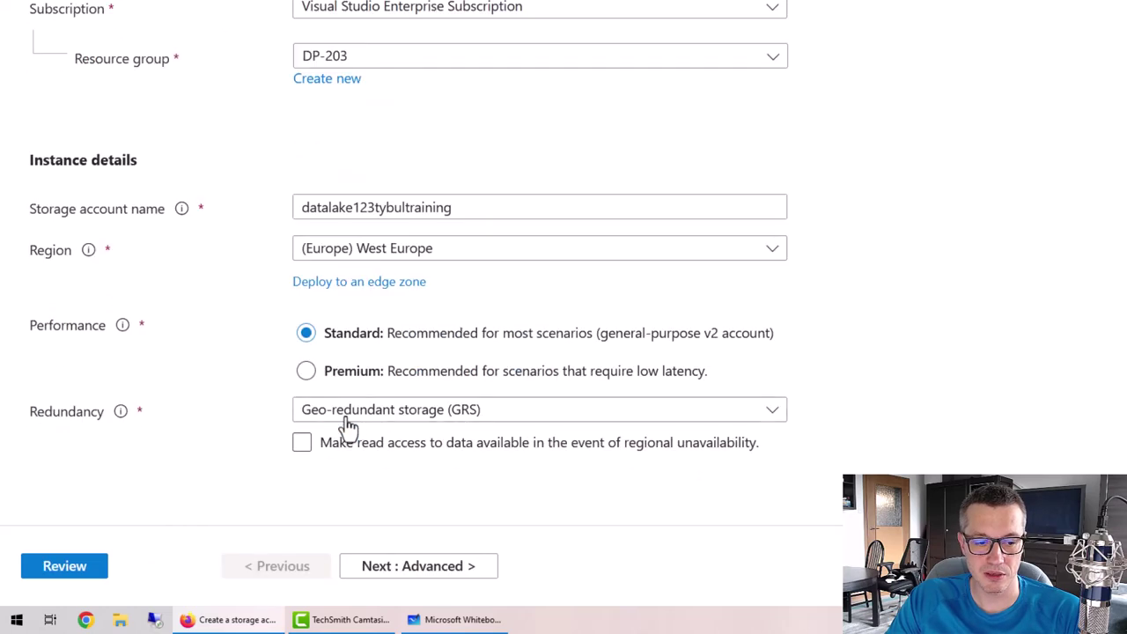
{"action": "left_click", "coordinate": [301, 446]}
{"action": "left_click", "coordinate": [93, 571]}
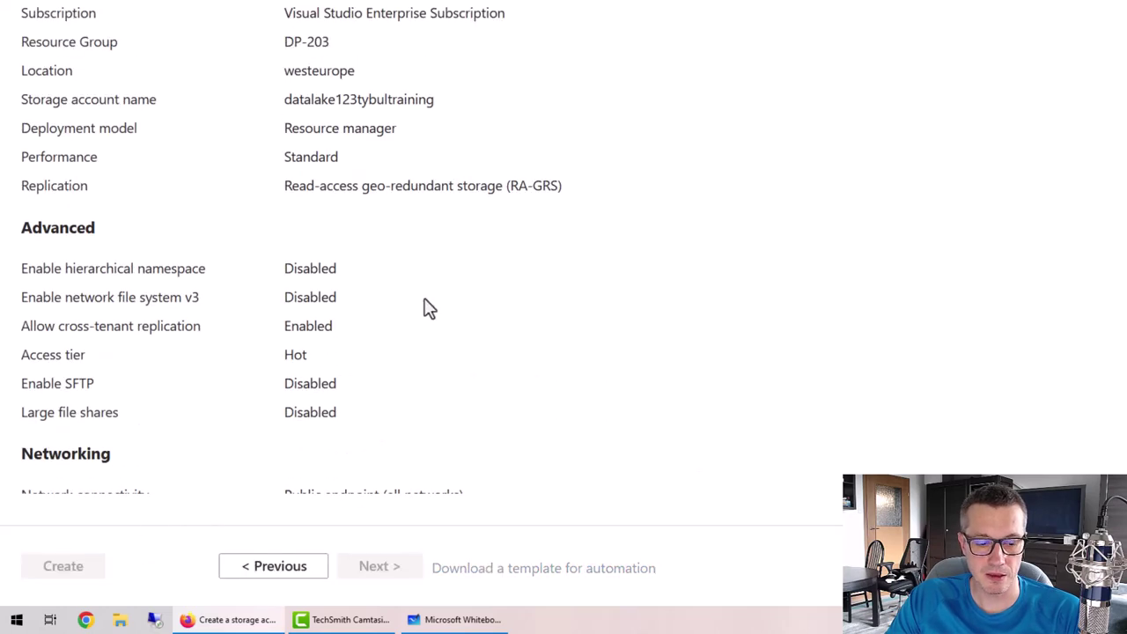
{"action": "key", "text": "ctrl+2"}
{"action": "left_click_drag", "start_coordinate": [274, 173], "coordinate": [579, 213]}
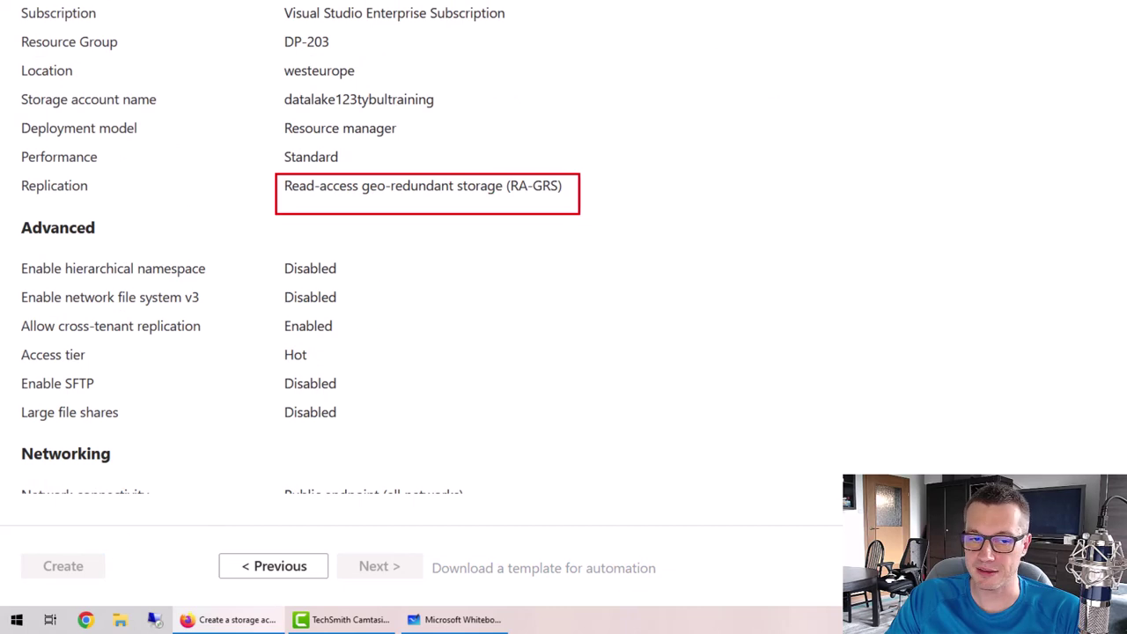
{"action": "key", "text": "Escape"}
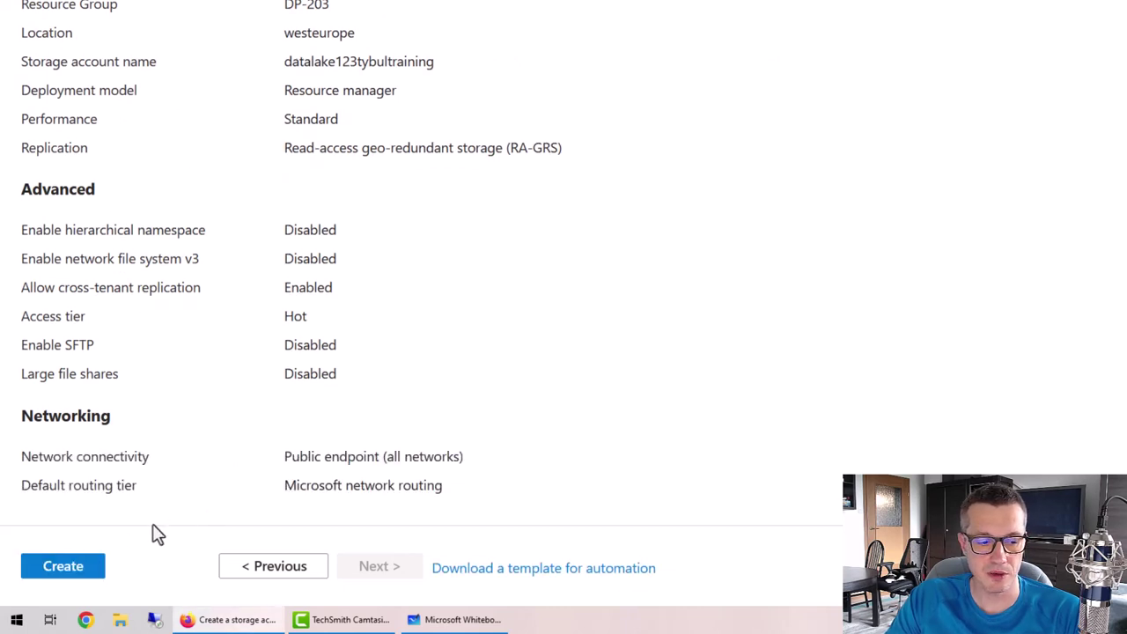
- Create the storage account and open the deployed resource to check its replication type
{"action": "left_click", "coordinate": [65, 565]}
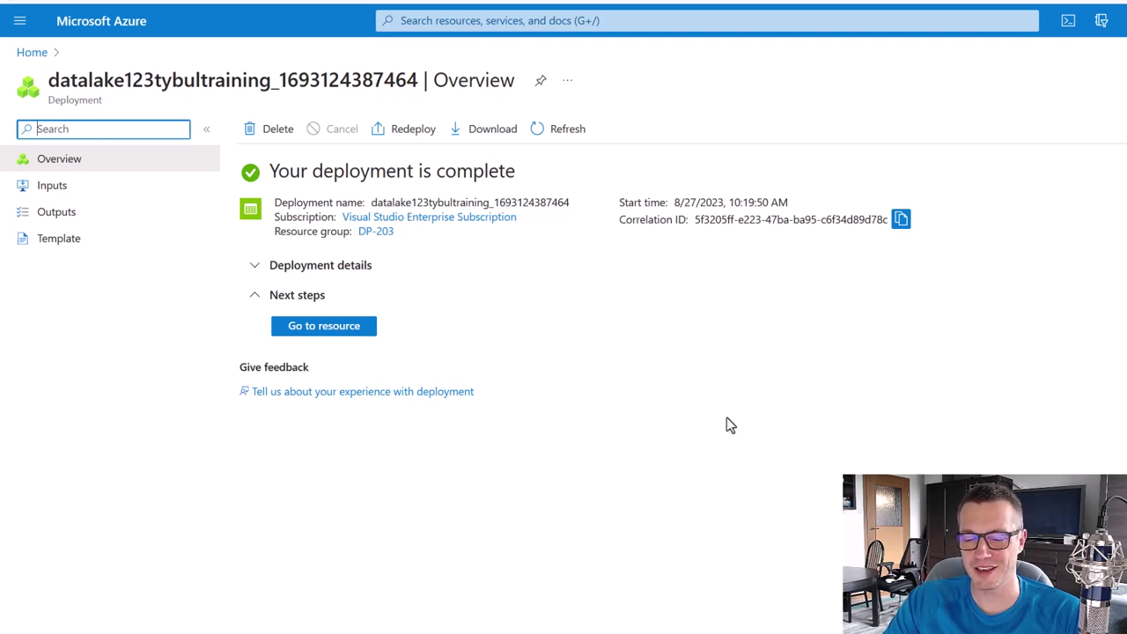
{"action": "left_click", "coordinate": [355, 331]}
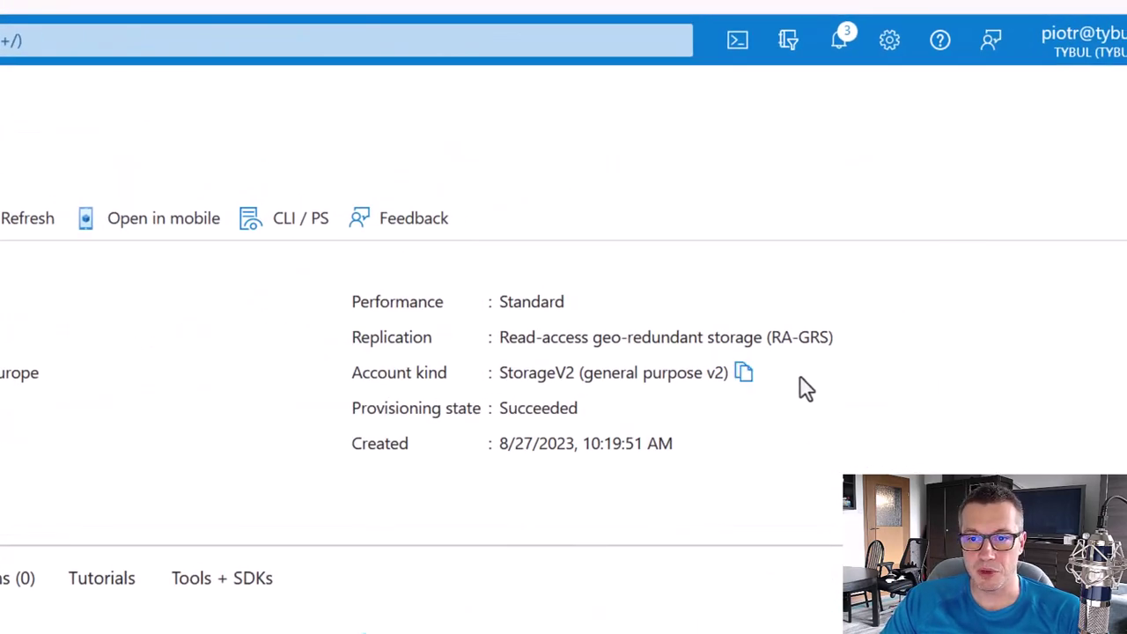
{"action": "mouse_move", "coordinate": [338, 319]}
{"action": "left_mouse_down"}
{"action": "mouse_move", "coordinate": [480, 351]}
{"action": "mouse_move", "coordinate": [850, 353]}
{"action": "left_mouse_up"}
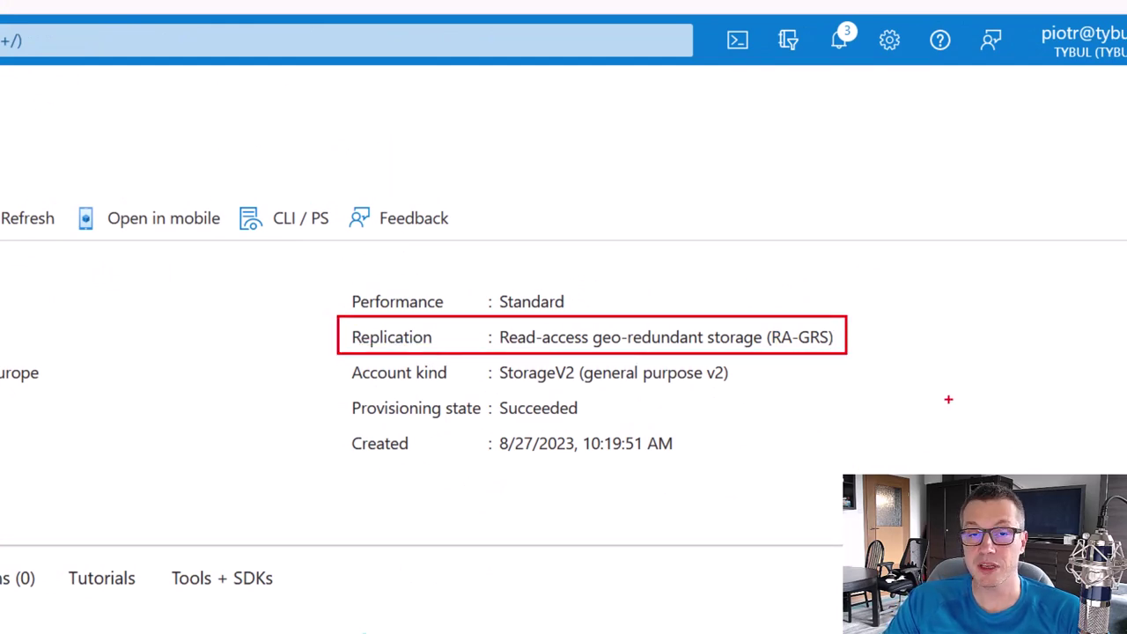
{"action": "key", "text": "Escape"}
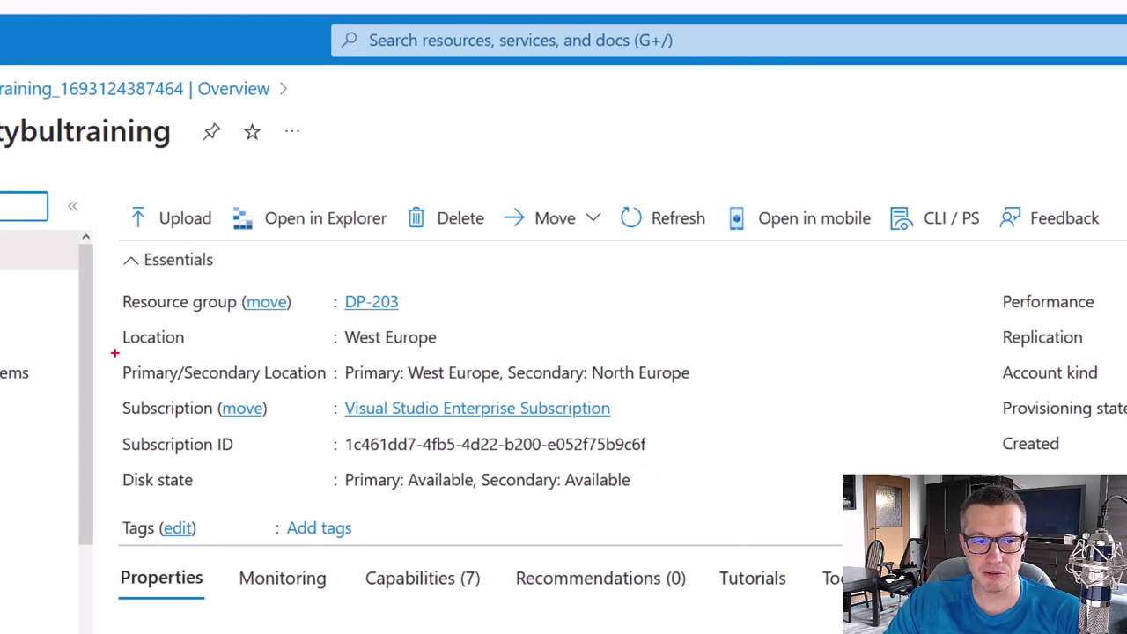
- Highlight the storage account's primary and secondary locations in its overview
{"action": "mouse_move", "coordinate": [113, 351]}
{"action": "left_mouse_down"}
{"action": "mouse_move", "coordinate": [193, 379]}
{"action": "mouse_move", "coordinate": [729, 393]}
{"action": "left_mouse_up"}
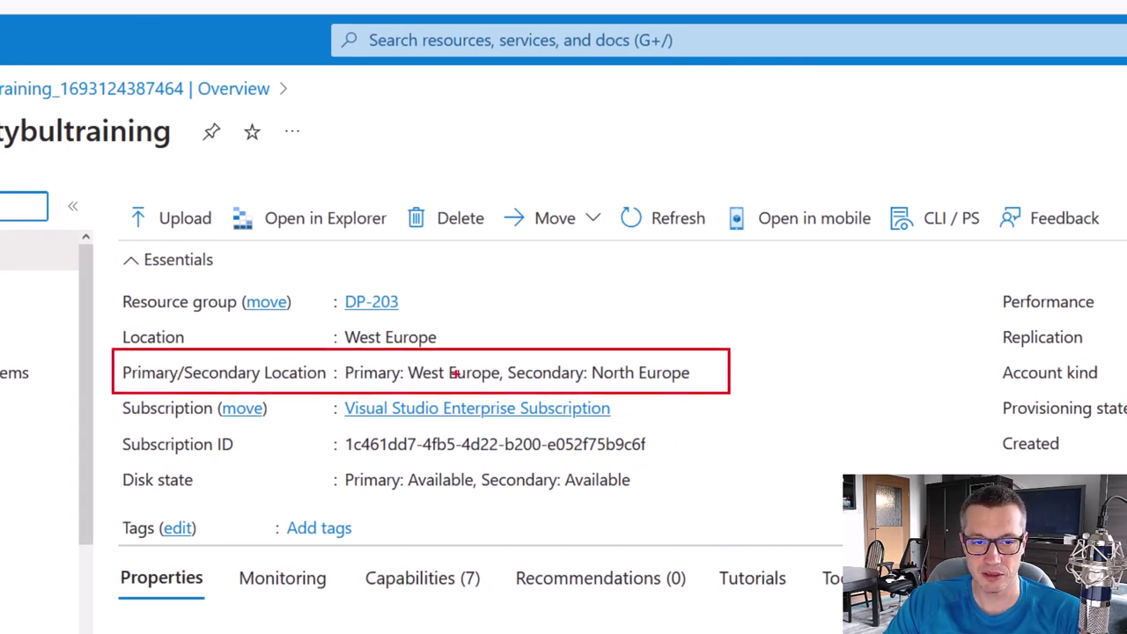
{"action": "left_click_drag", "start_coordinate": [403, 358], "coordinate": [504, 389]}
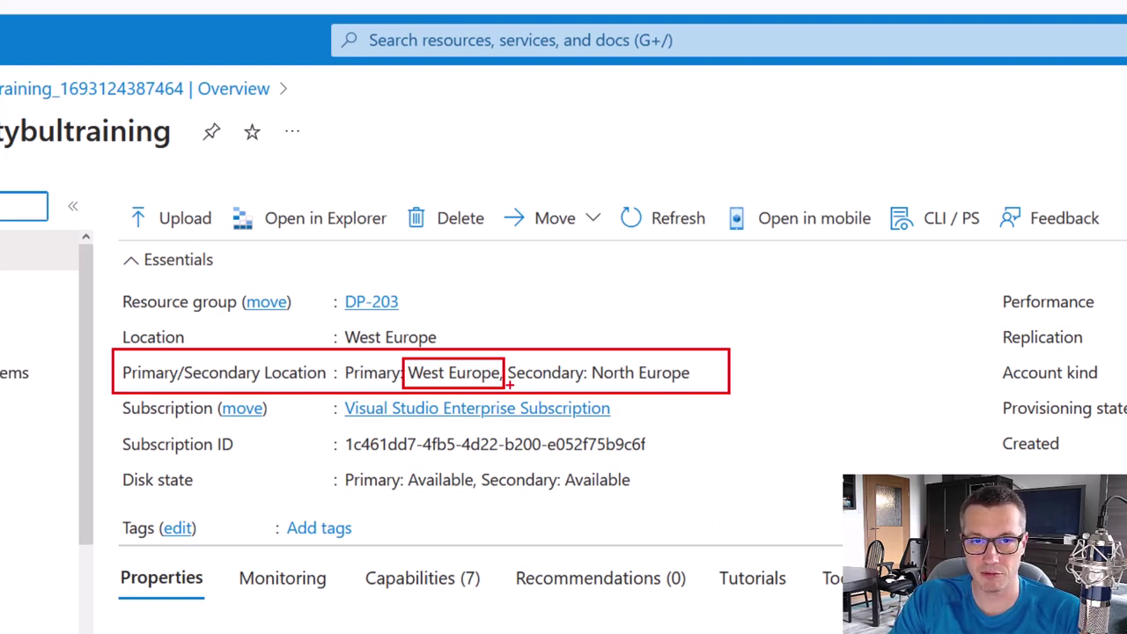
{"action": "key", "text": "Escape"}
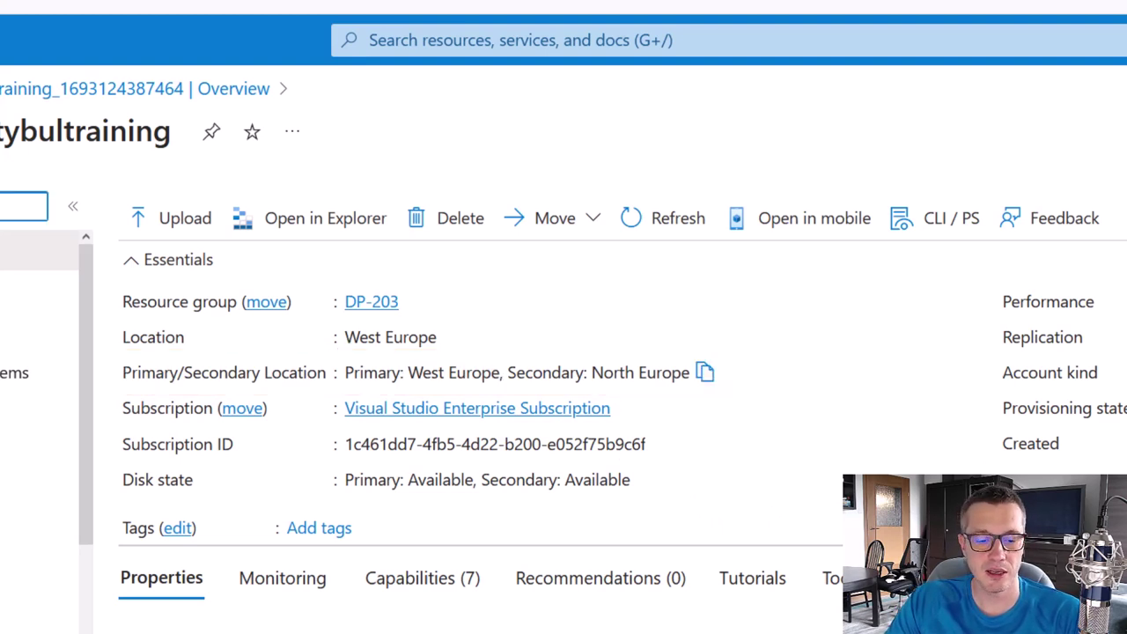
{"action": "key", "text": "ctrl+2"}
{"action": "left_click_drag", "start_coordinate": [507, 355], "coordinate": [701, 388]}
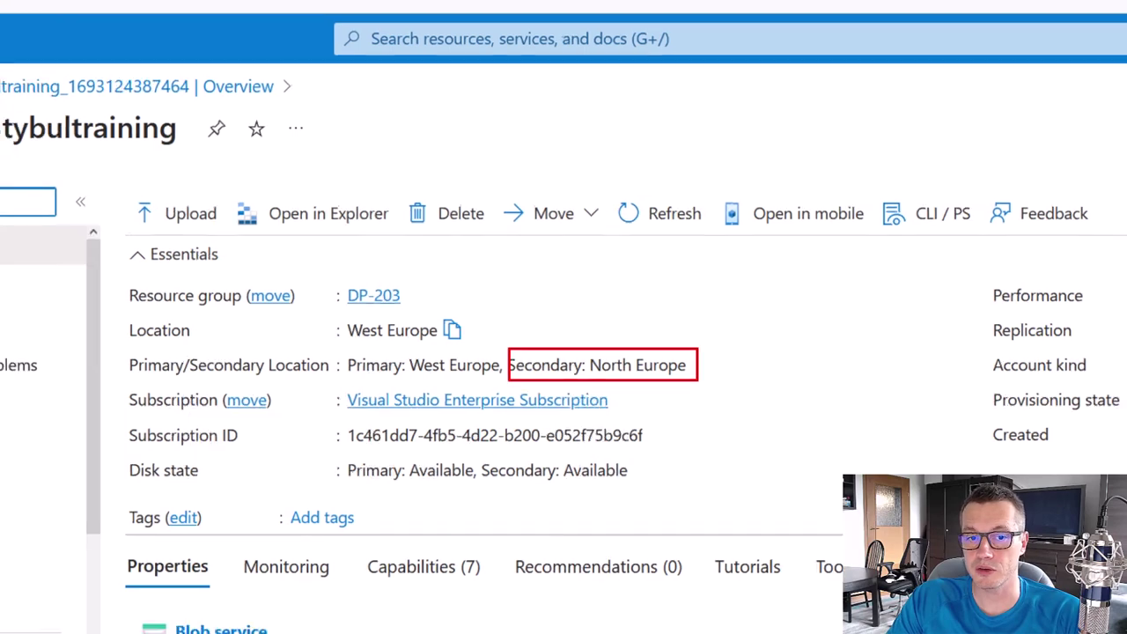
- Open the storage account's redundancy settings and highlight the primary and secondary regions on the world map
{"action": "scroll", "coordinate": [137, 366], "scroll_direction": "down", "scroll_amount": 1}
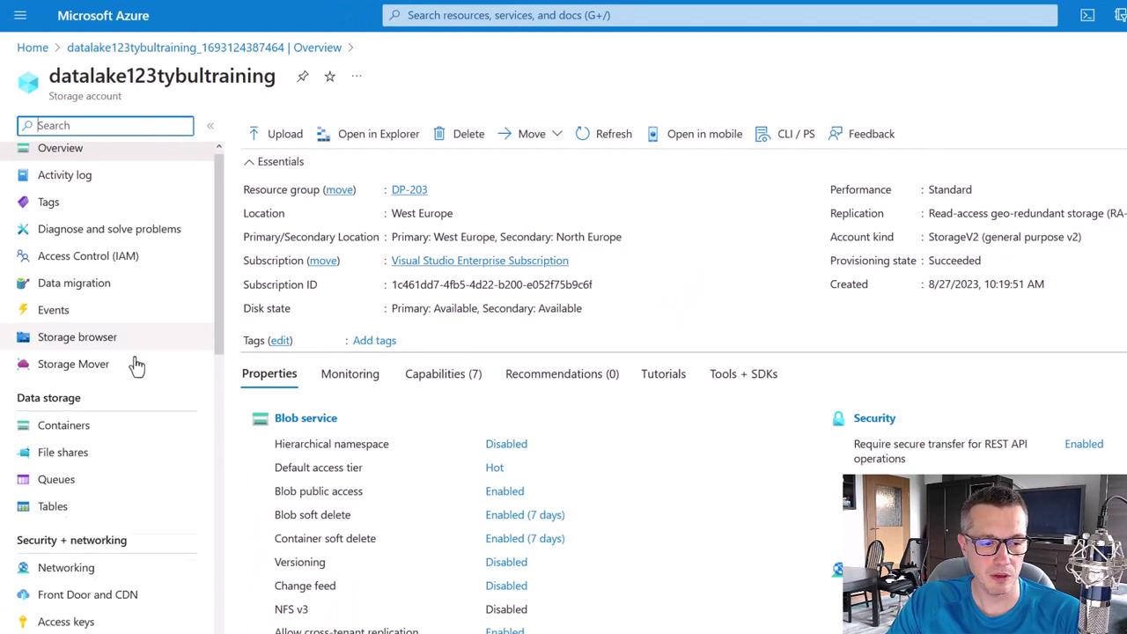
{"action": "scroll", "coordinate": [137, 366], "scroll_direction": "down", "scroll_amount": 3}
{"action": "scroll", "coordinate": [144, 357], "scroll_direction": "down", "scroll_amount": 2}
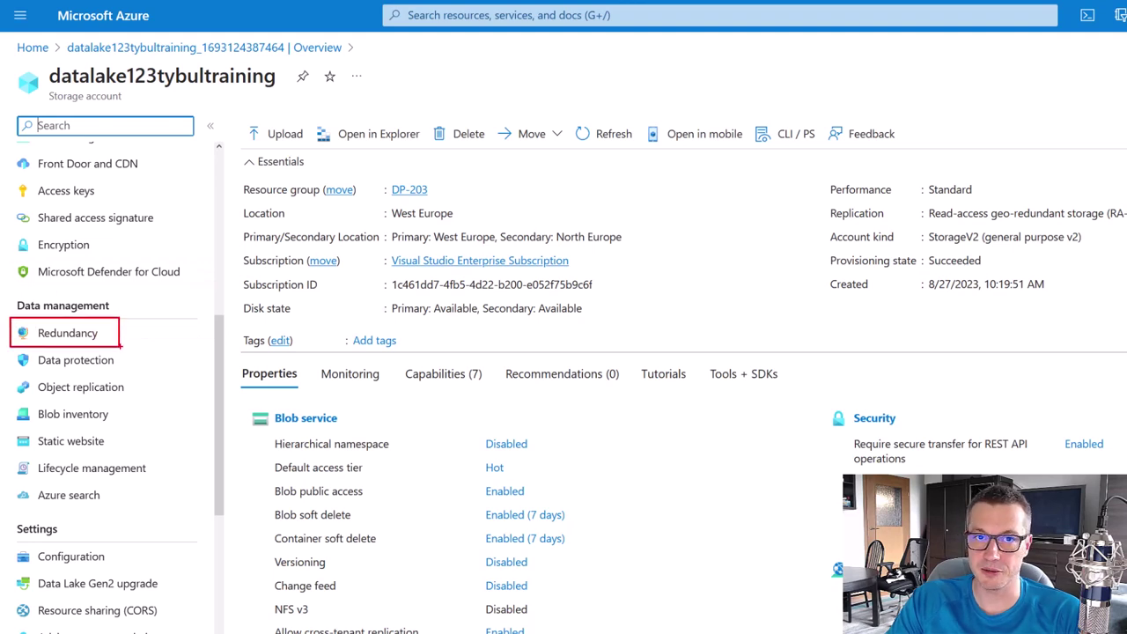
{"action": "left_click", "coordinate": [76, 340]}
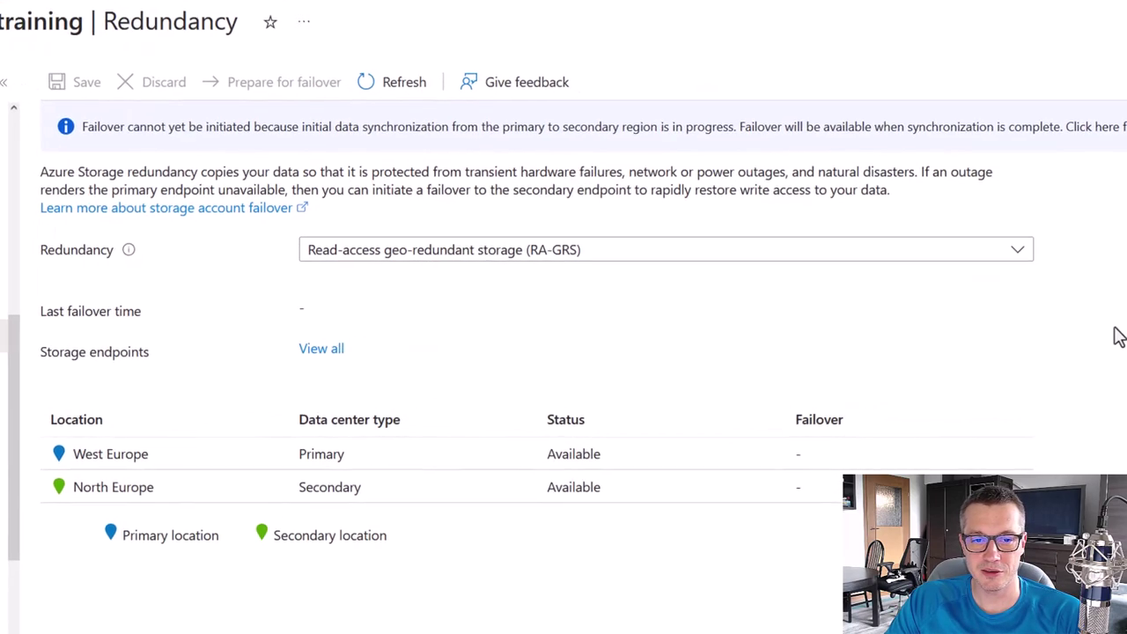
{"action": "scroll", "coordinate": [1099, 352], "scroll_direction": "down", "scroll_amount": 3}
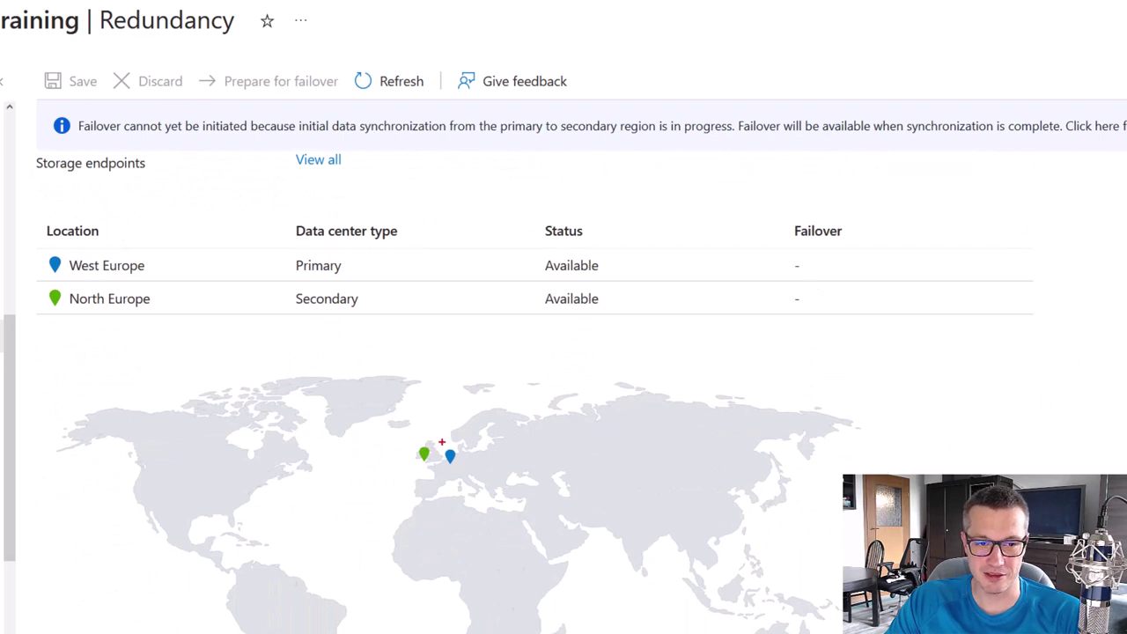
{"action": "left_click_drag", "start_coordinate": [443, 442], "coordinate": [468, 470]}
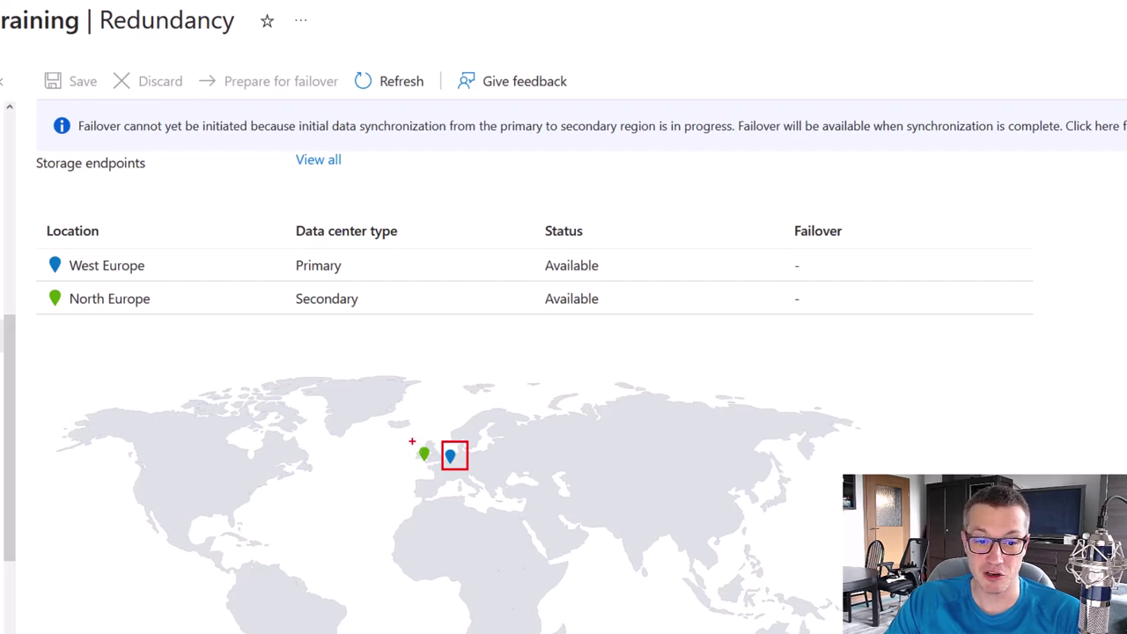
{"action": "left_click_drag", "start_coordinate": [412, 443], "coordinate": [436, 469]}
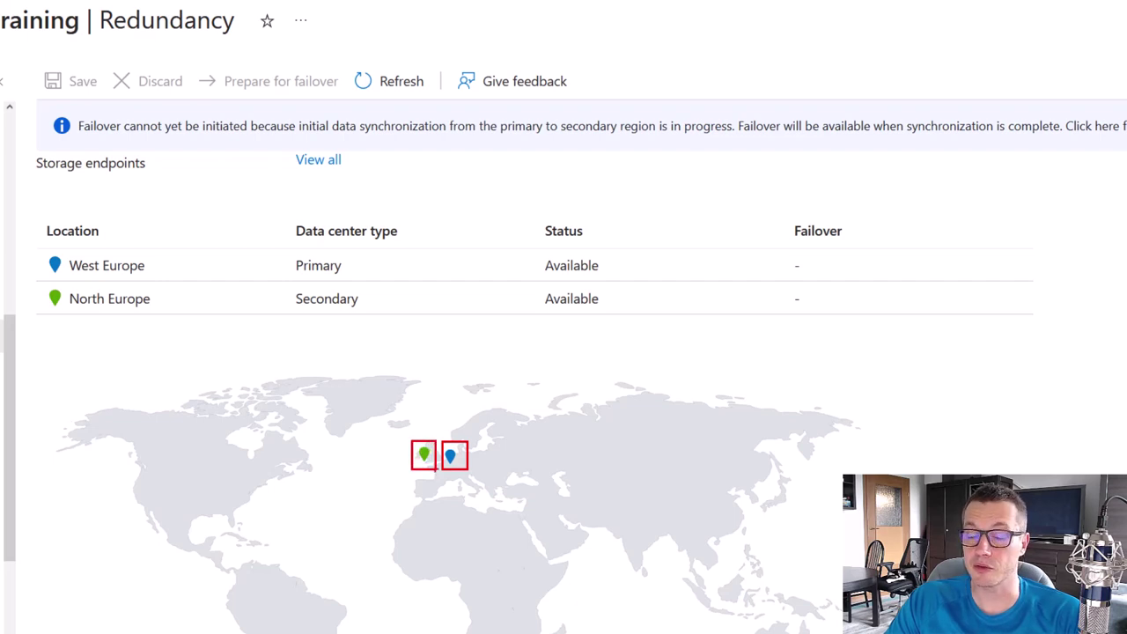
{"action": "key", "text": "Escape"}
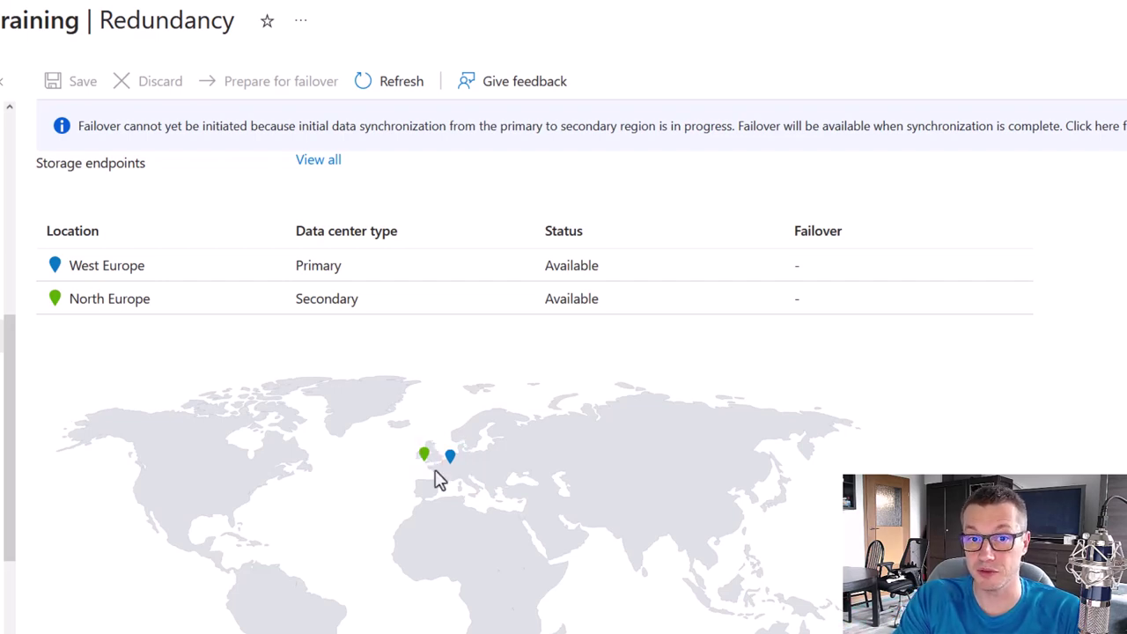
- Change the storage account's redundancy to Locally-redundant storage (LRS), save it and check the remaining location on the map
{"action": "scroll", "coordinate": [446, 400], "scroll_direction": "up", "scroll_amount": 2}
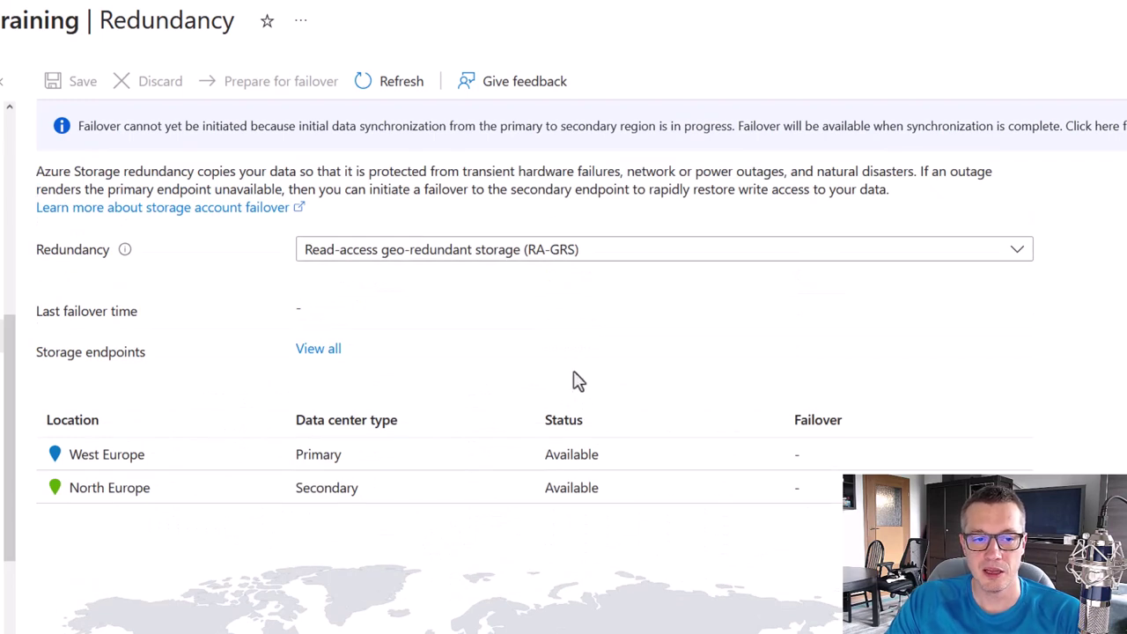
{"action": "left_click", "coordinate": [619, 252]}
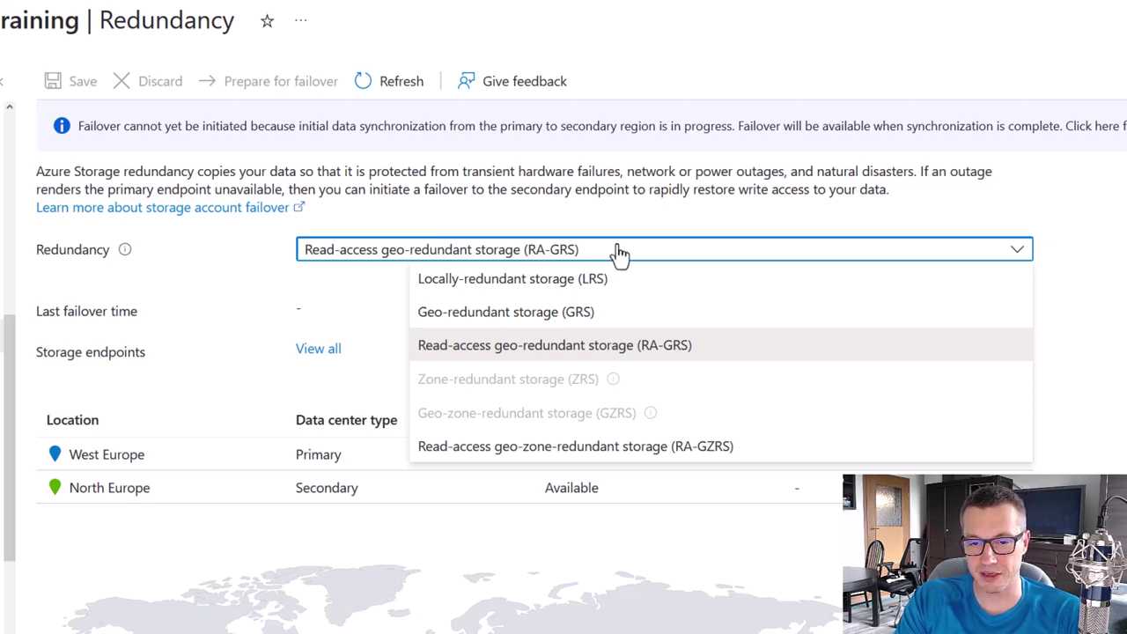
{"action": "left_click", "coordinate": [604, 280]}
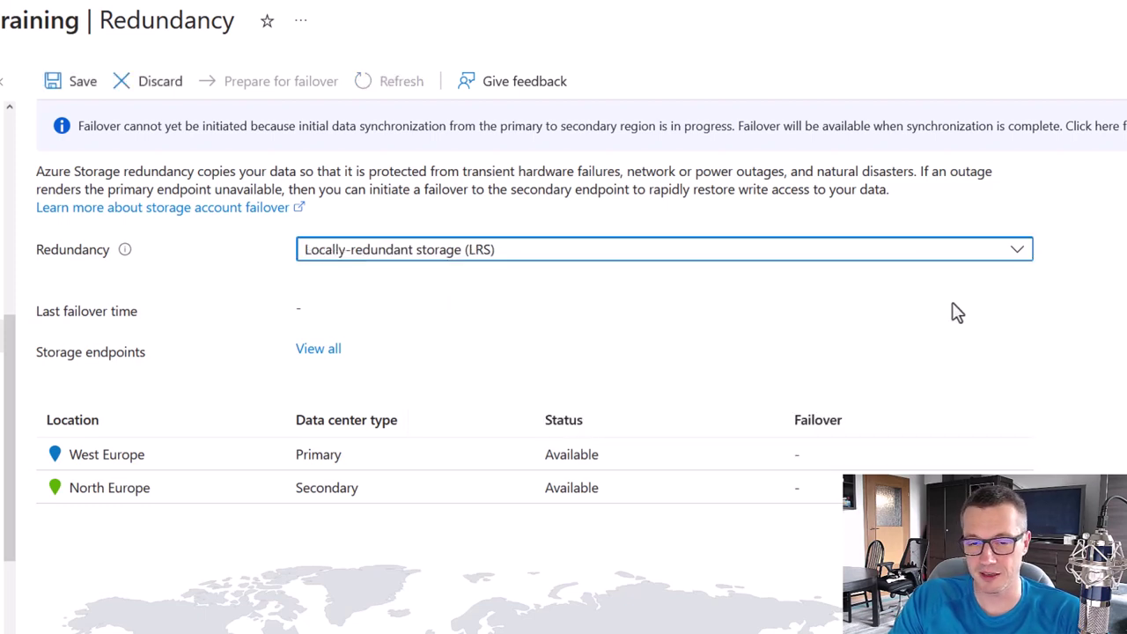
{"action": "left_click", "coordinate": [79, 82]}
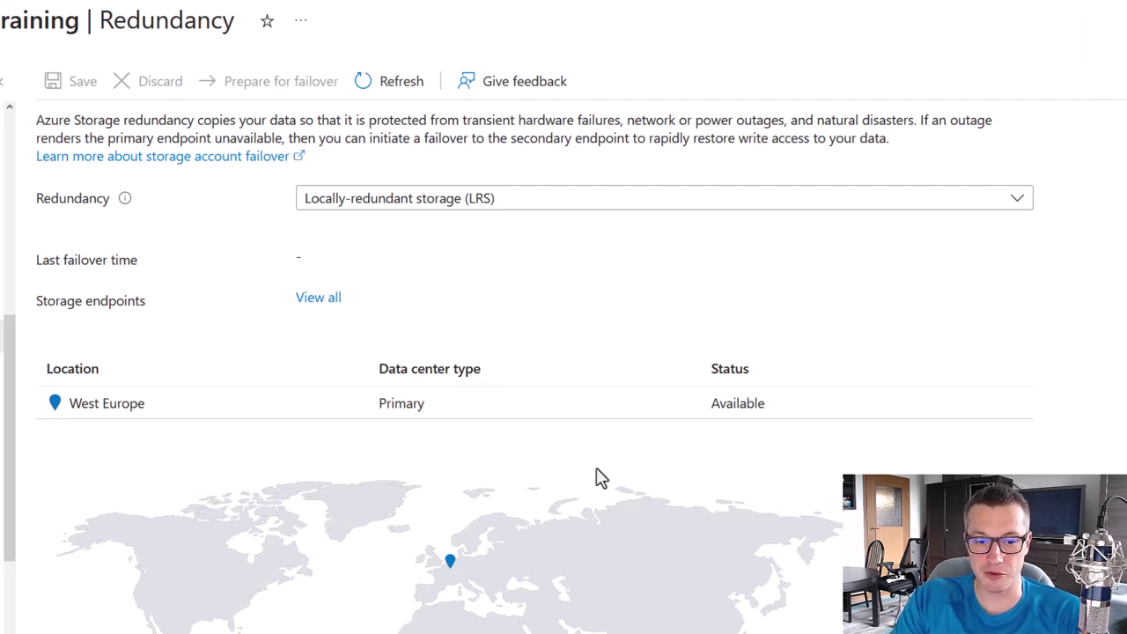
{"action": "scroll", "coordinate": [599, 483], "scroll_direction": "down", "scroll_amount": 1}
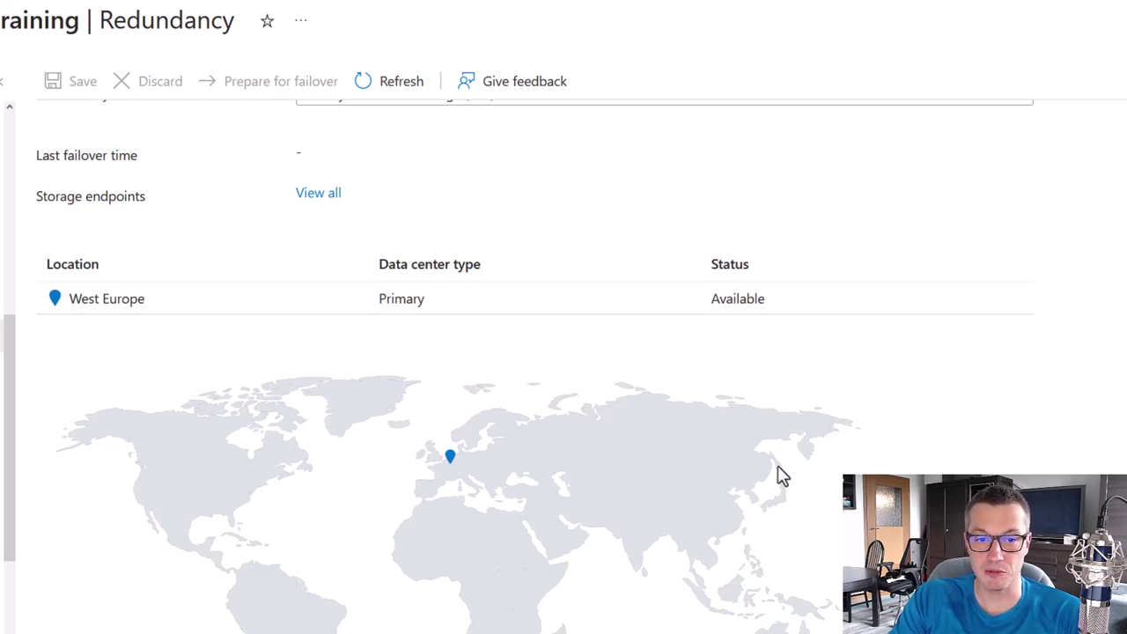
{"action": "scroll", "coordinate": [692, 456], "scroll_direction": "up", "scroll_amount": 1}
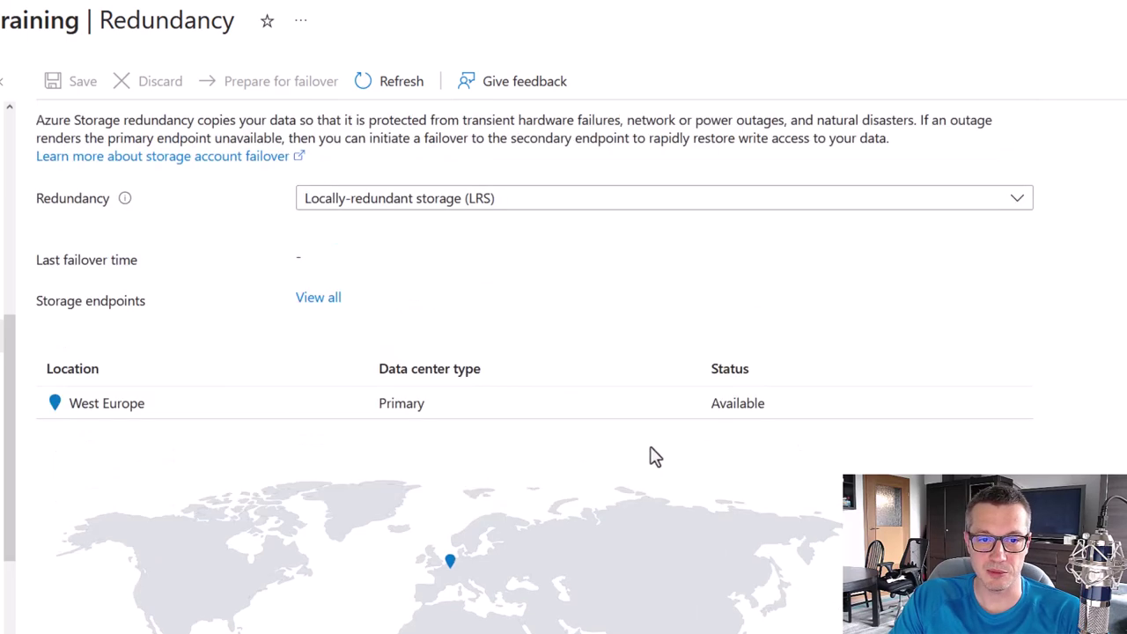